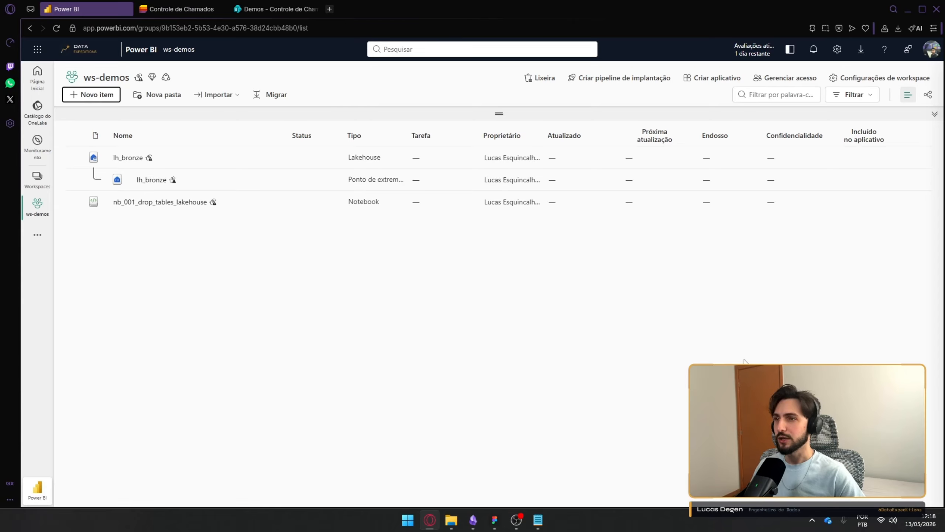
# - Review the Controle de Chamados list in SharePoint and return to the ws-demos workspace in Power BI
pyautogui.press('F11')
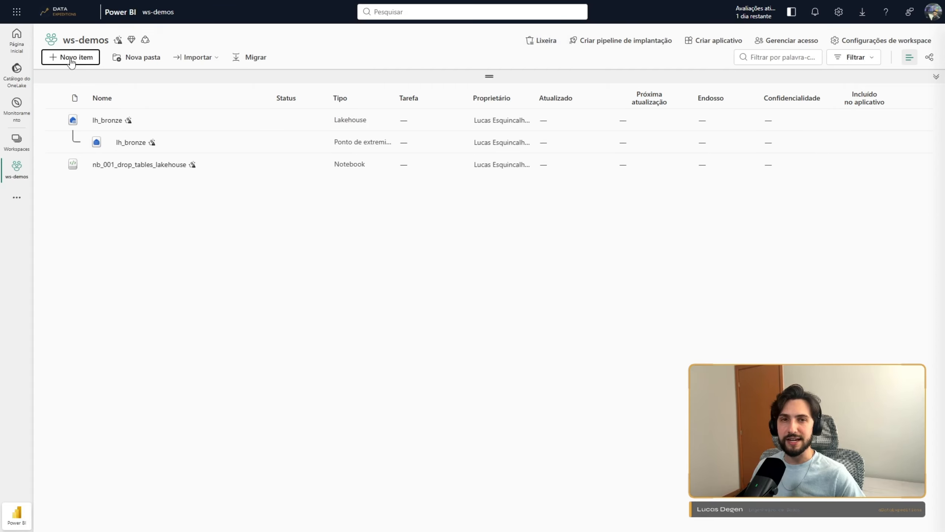
pyautogui.hotkey('alt', 'Tab')
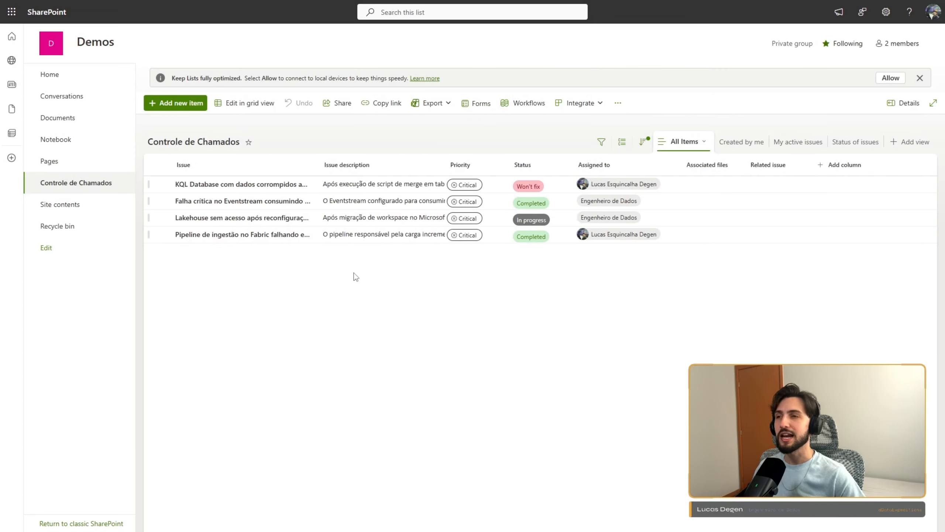
pyautogui.hotkey('alt', 'Tab')
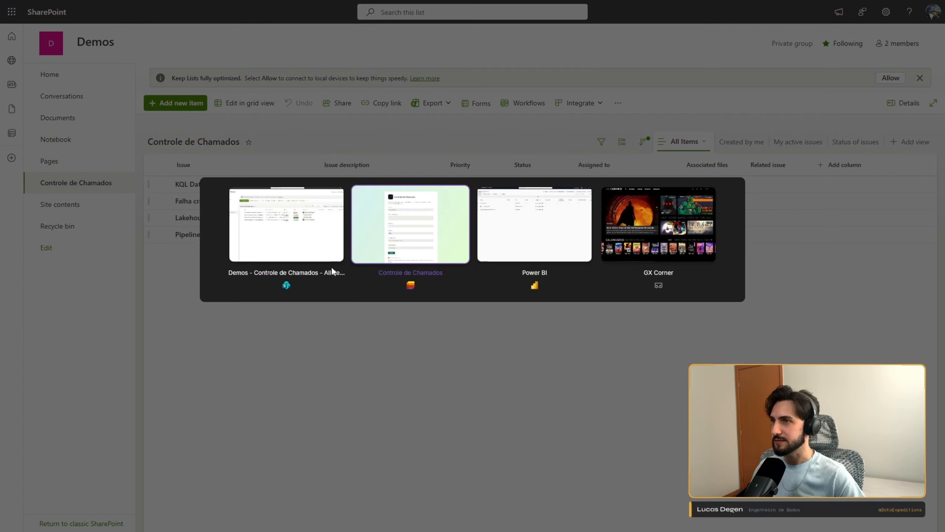
pyautogui.click(494, 230)
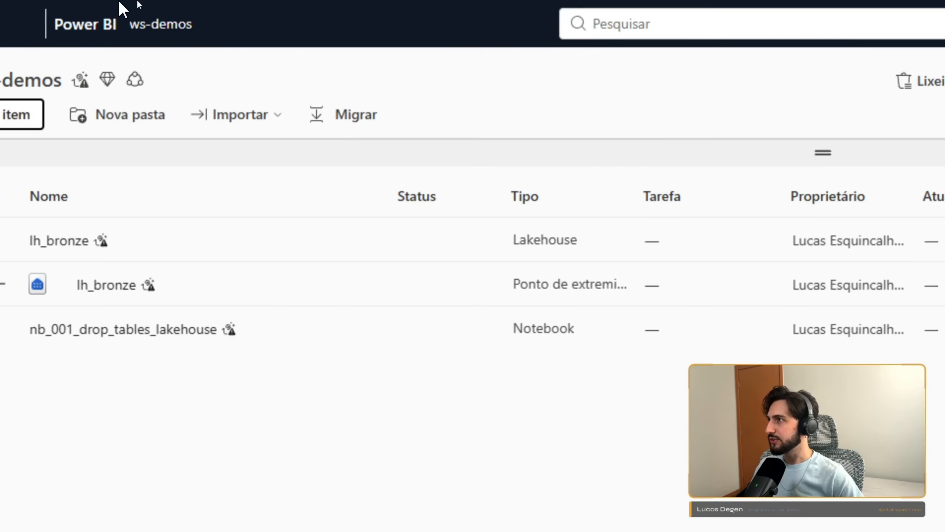
# - Start a new item in the ws-demos workspace and filter all item types by MIRRO
pyautogui.click(156, 137)
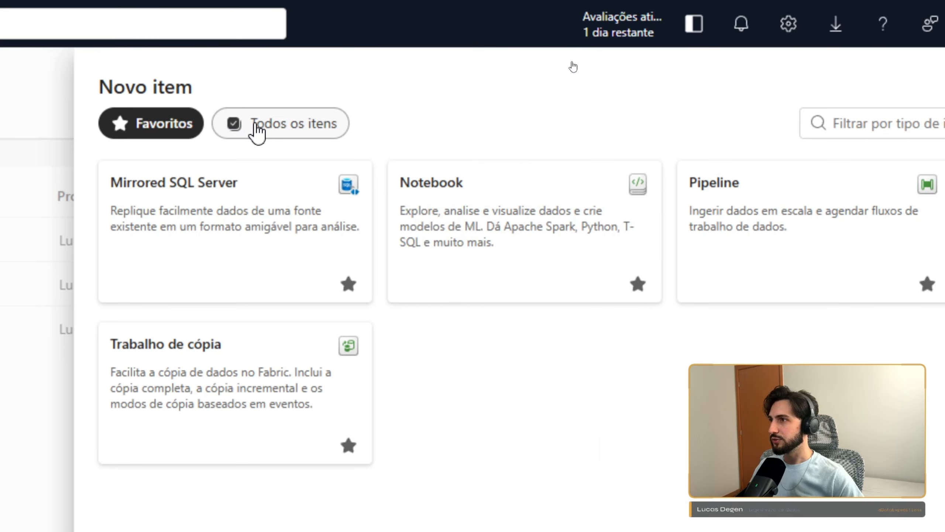
pyautogui.click(274, 129)
pyautogui.click(798, 119)
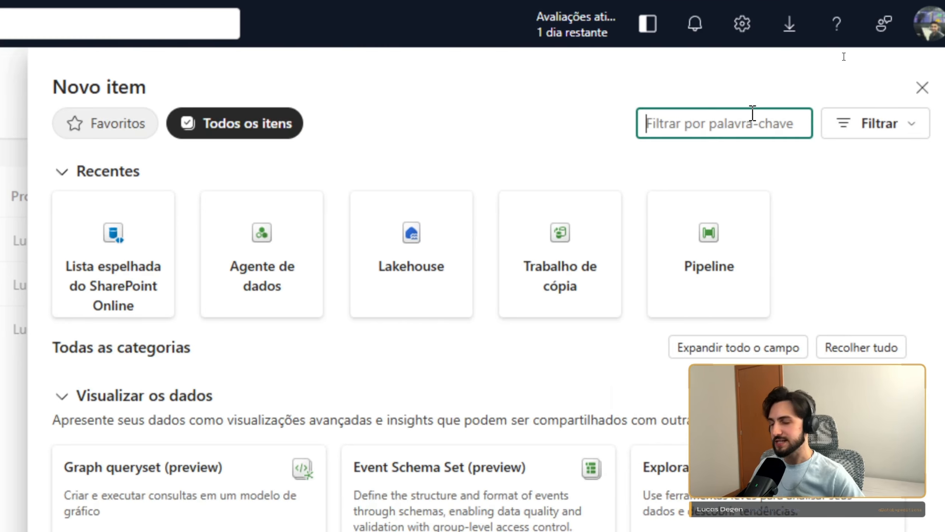
pyautogui.write('MIRRO')
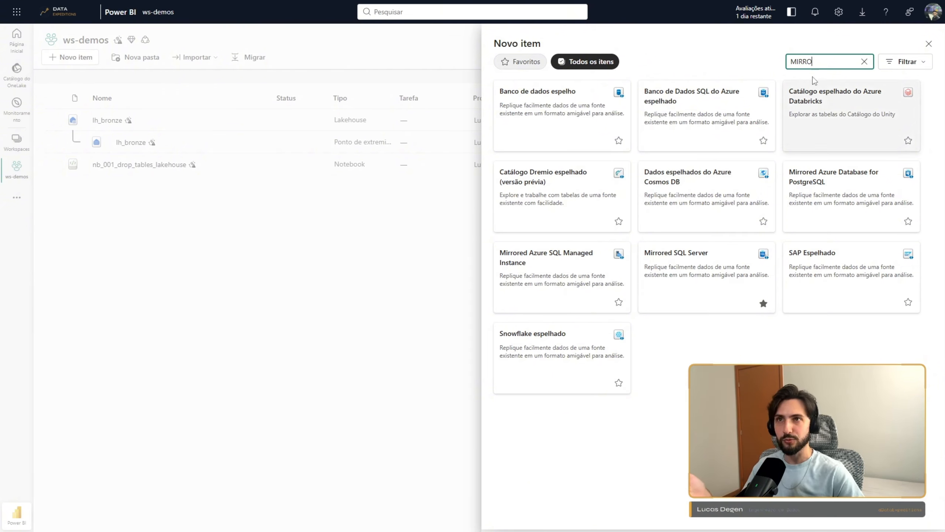
# - Filter item types by SHARE and start a Lista espelhada do SharePoint Online using the cn_sharepoint_demos connection
pyautogui.doubleClick(823, 59)
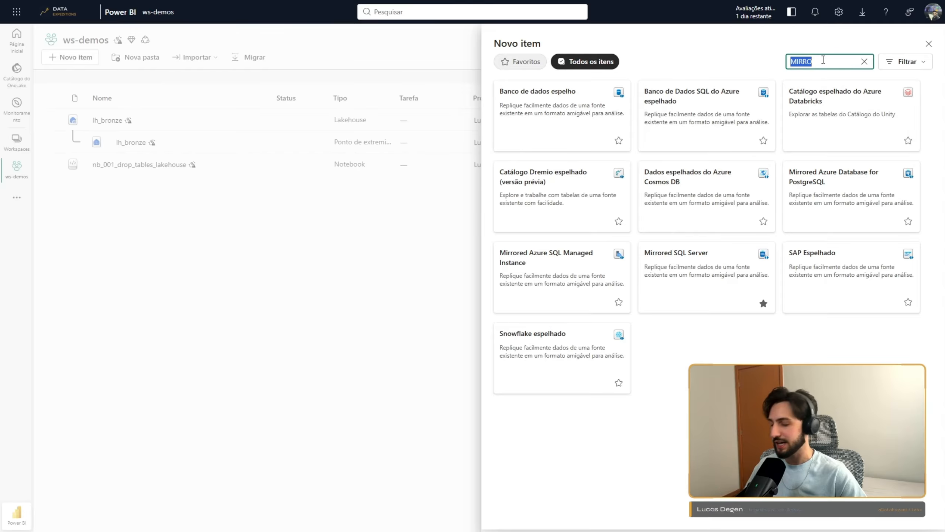
pyautogui.write('SHARE')
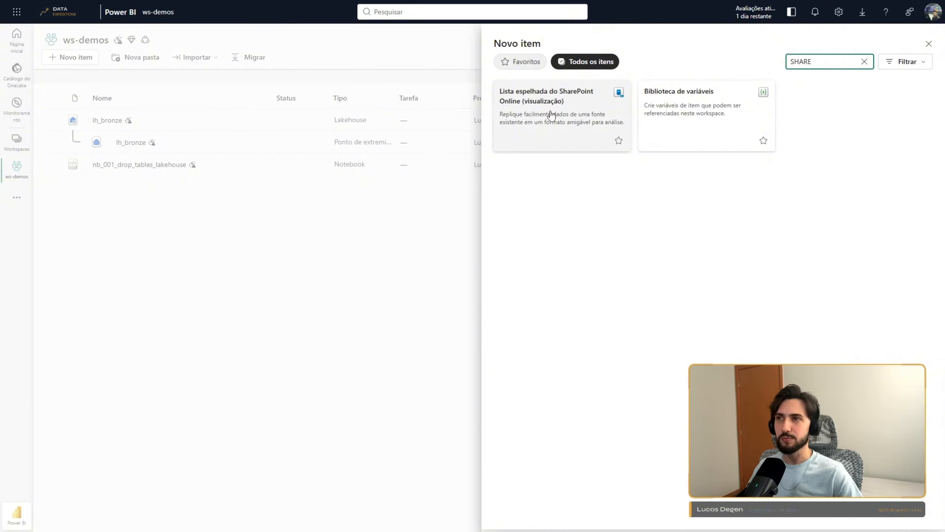
pyautogui.click(552, 116)
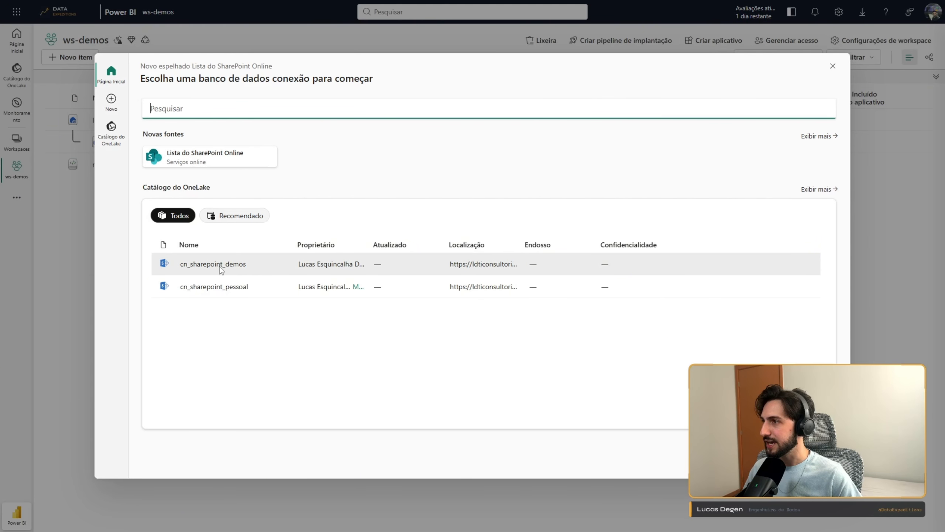
pyautogui.click(239, 266)
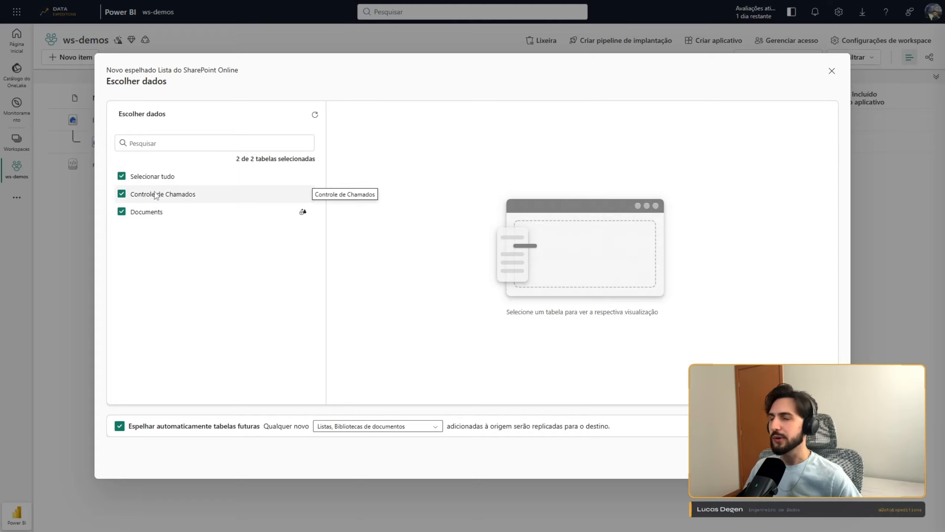
# - Choose only the Controle de Chamados table for mirroring, inspect its preview message, and proceed to the destination settings
pyautogui.click(122, 176)
pyautogui.click(121, 194)
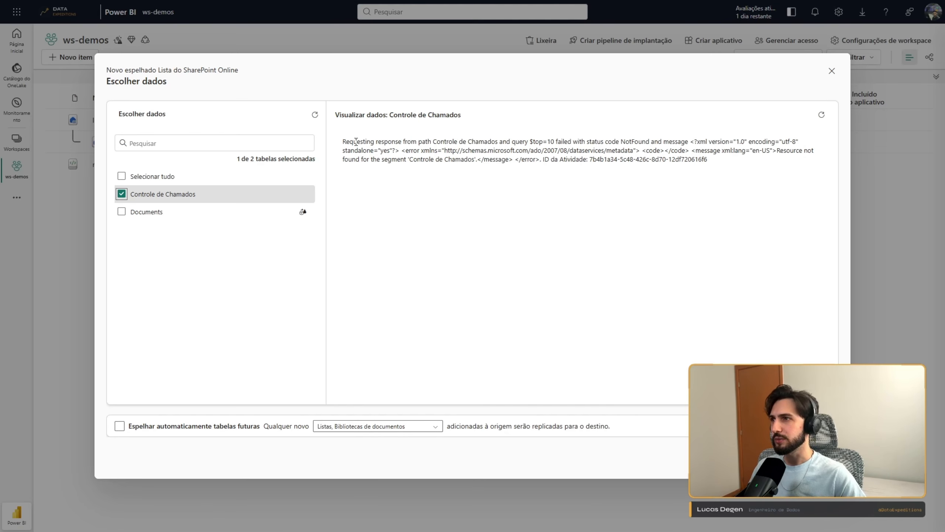
pyautogui.moveTo(343, 142); pyautogui.dragTo(732, 164)
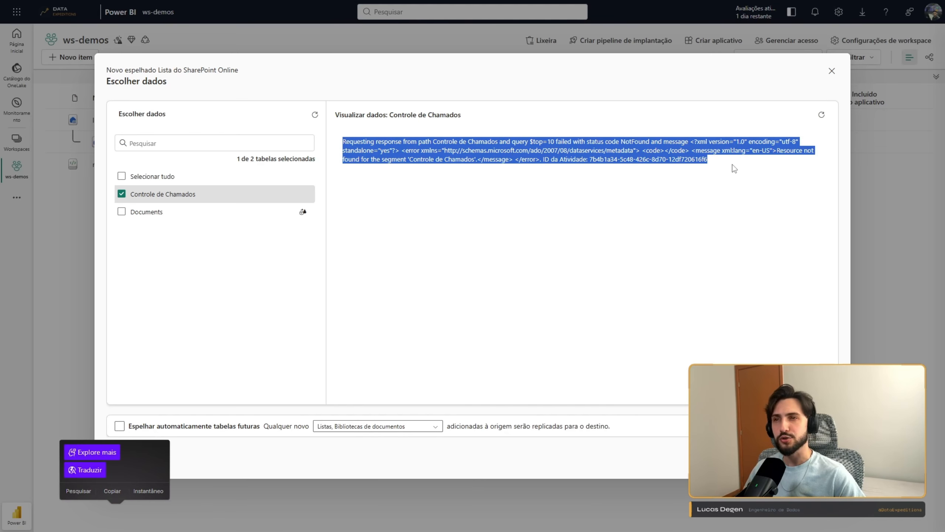
pyautogui.click(733, 165)
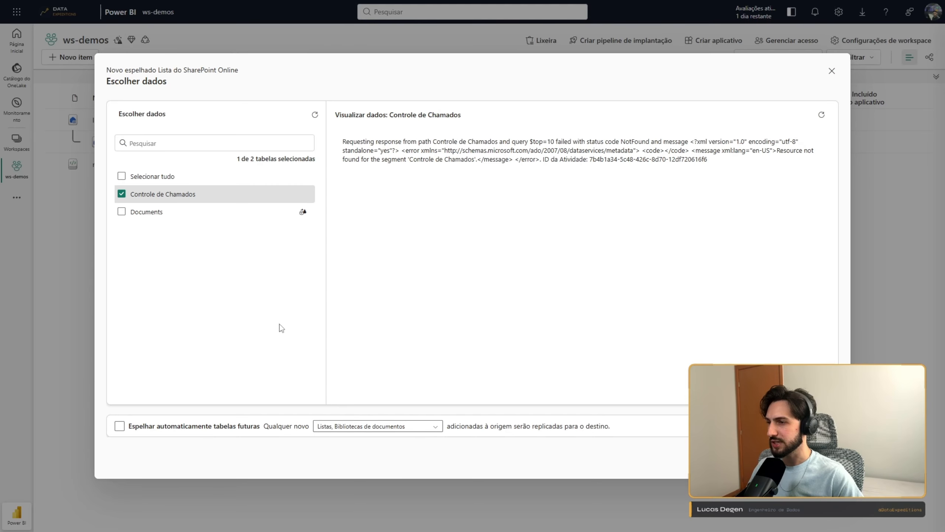
pyautogui.click(810, 455)
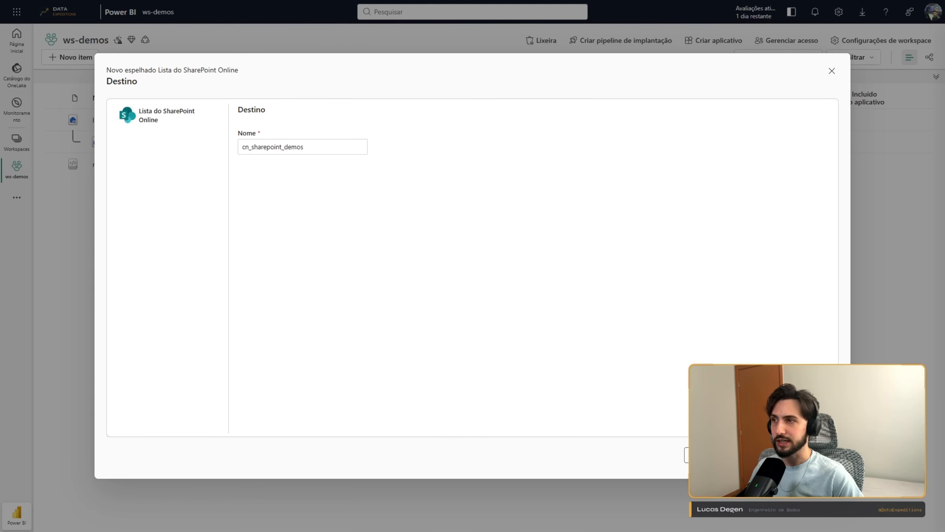
# - Name the destination mir_sharepoint_demos and create the mirrored database
pyautogui.moveTo(346, 147); pyautogui.dragTo(217, 145)
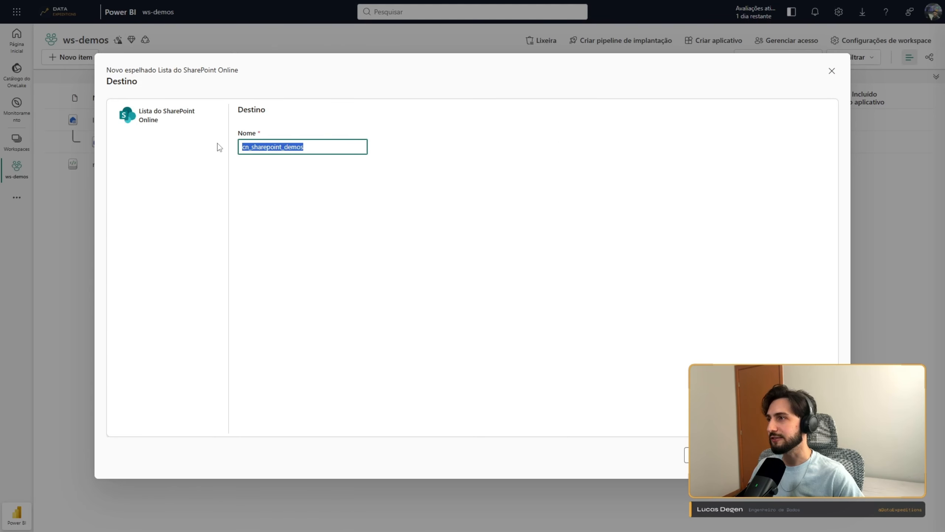
pyautogui.press('Home')
pyautogui.press('Delete')
pyautogui.press('Delete')
pyautogui.write('mir')
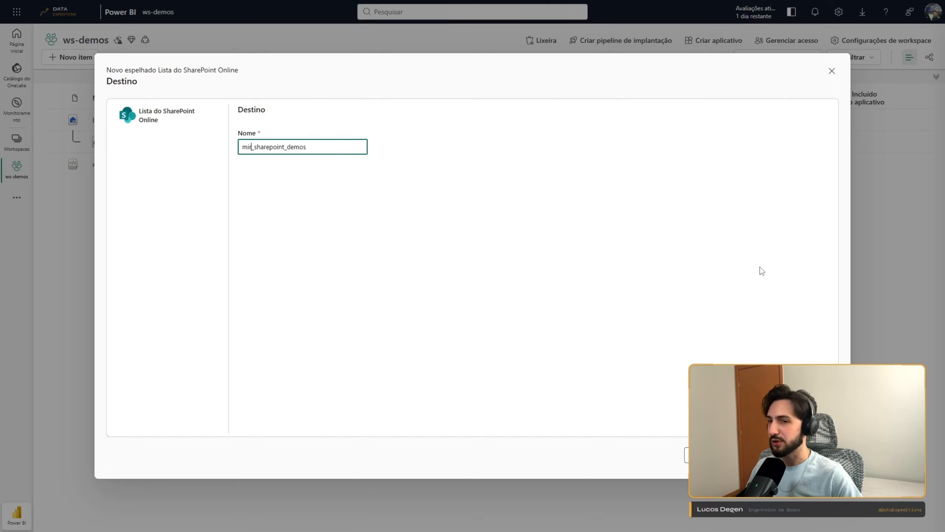
pyautogui.doubleClick(276, 148)
pyautogui.click(291, 147)
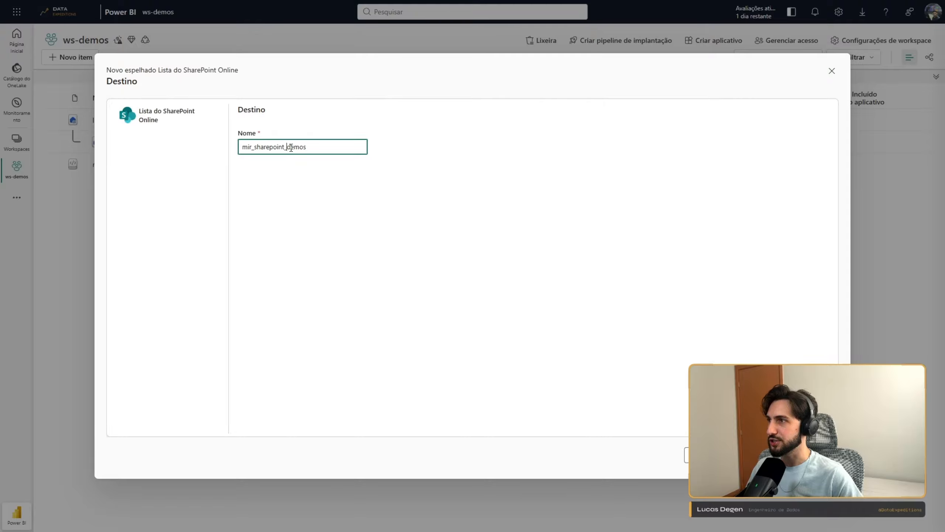
pyautogui.hotkey('shift', 'End')
pyautogui.click(662, 287)
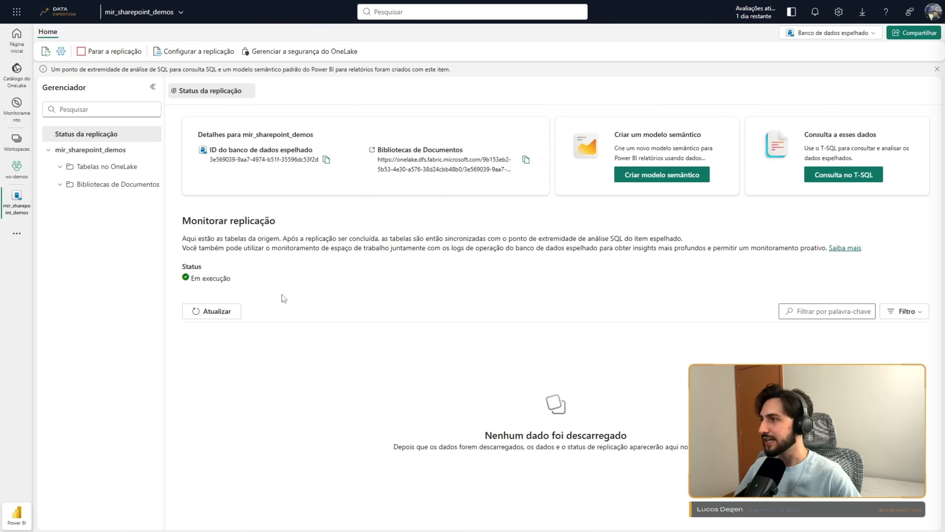
# - Refresh the replication status and compare the replicated row count with the Controle de Chamados list in SharePoint
pyautogui.click(224, 311)
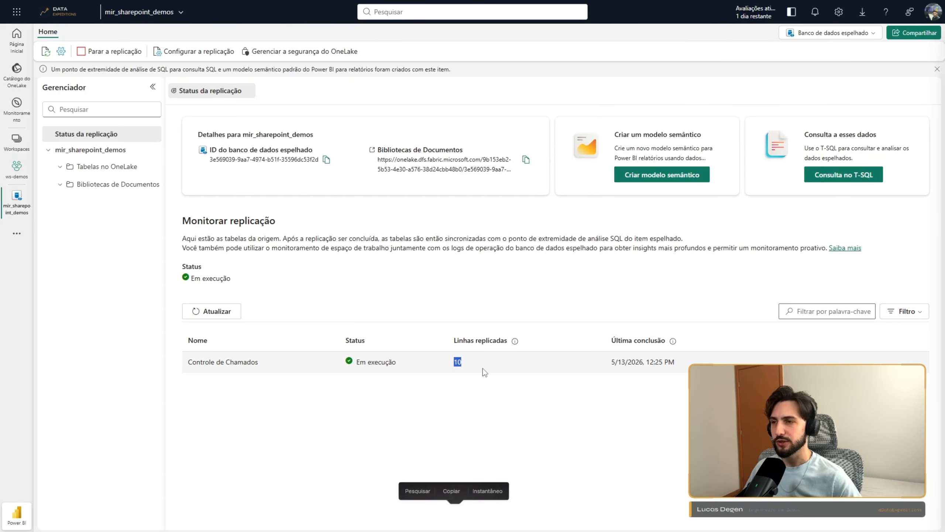
pyautogui.click(484, 381)
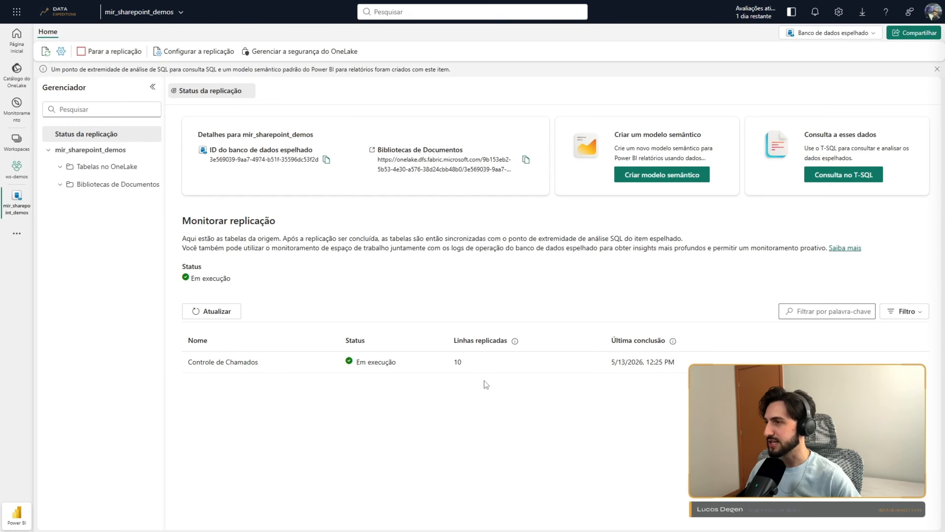
pyautogui.hotkey('alt', 'Tab')
pyautogui.hotkey('alt', 'Tab')
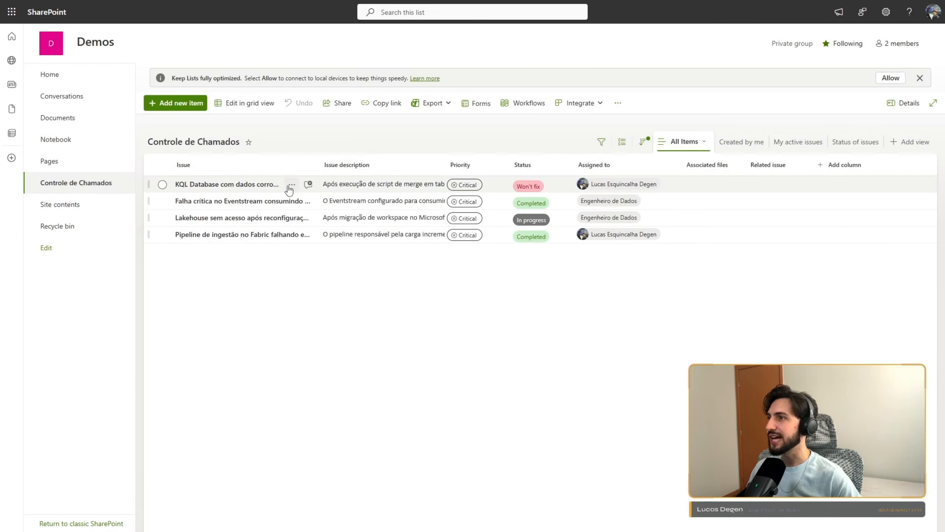
pyautogui.hotkey('alt', 'Tab')
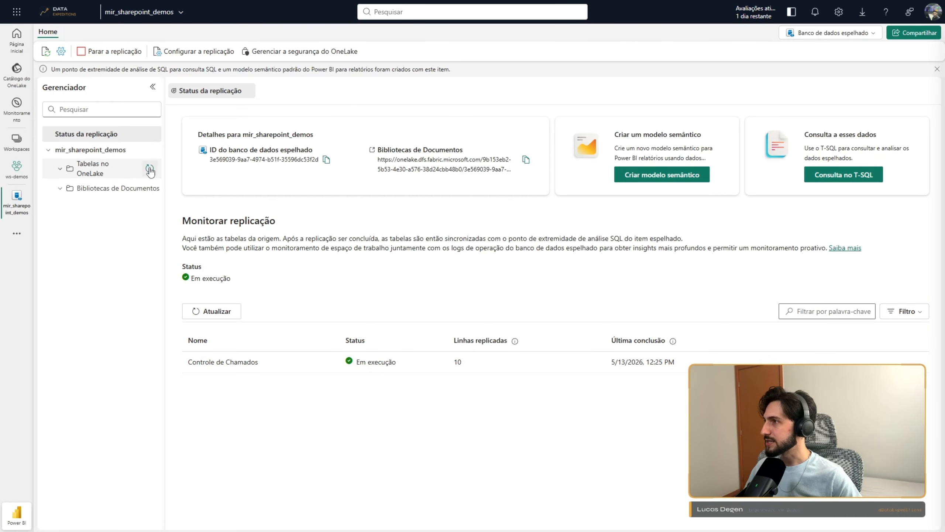
# - Preview the mirrored Controle de Chamados table in the dbo schema and compare its rows with the SharePoint list
pyautogui.click(98, 175)
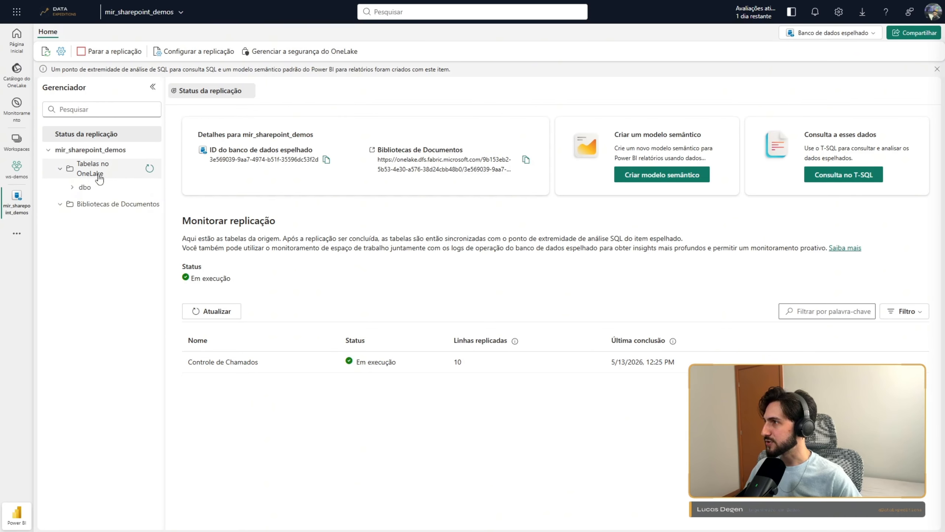
pyautogui.click(73, 186)
pyautogui.click(111, 199)
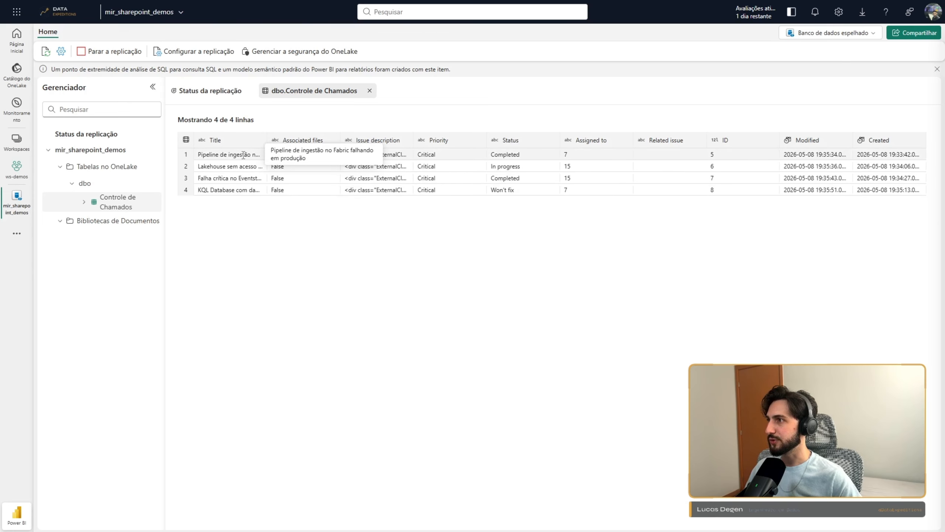
pyautogui.hotkey('ctrl', 'Tab')
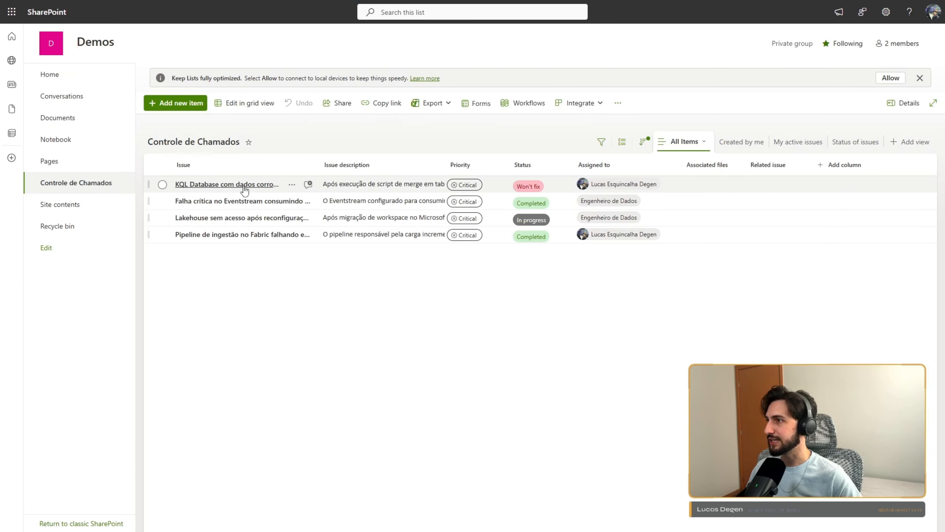
pyautogui.hotkey('ctrl', 'Tab')
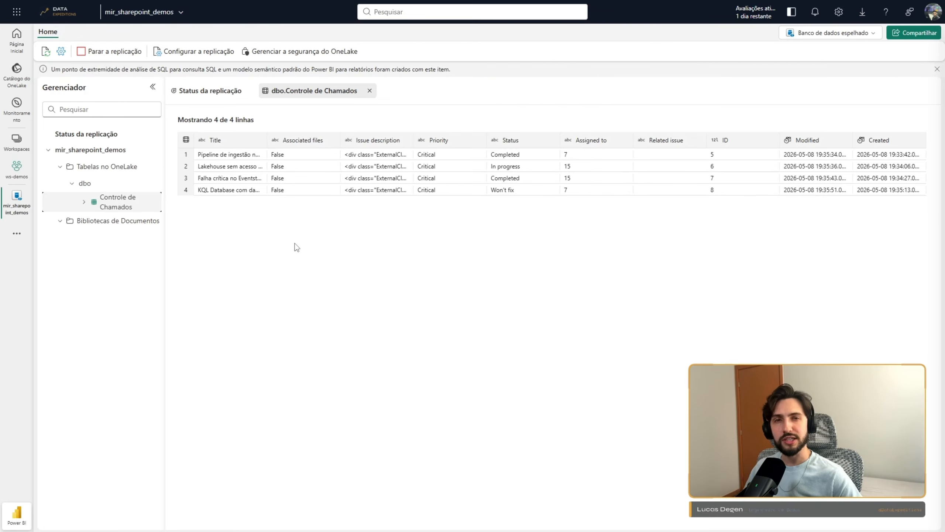
# - Switch the mirrored database to its SQL analytics endpoint and expand the tables of the dbo schema
pyautogui.click(826, 33)
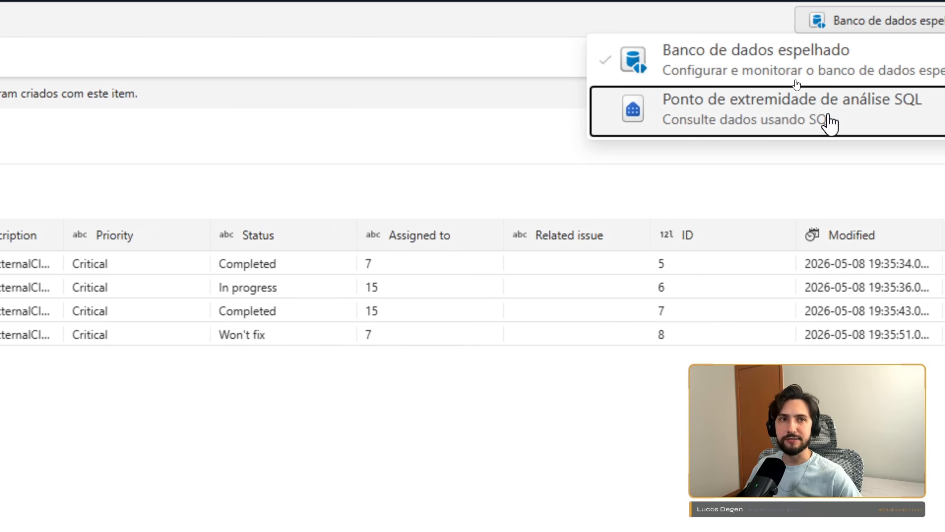
pyautogui.click(828, 118)
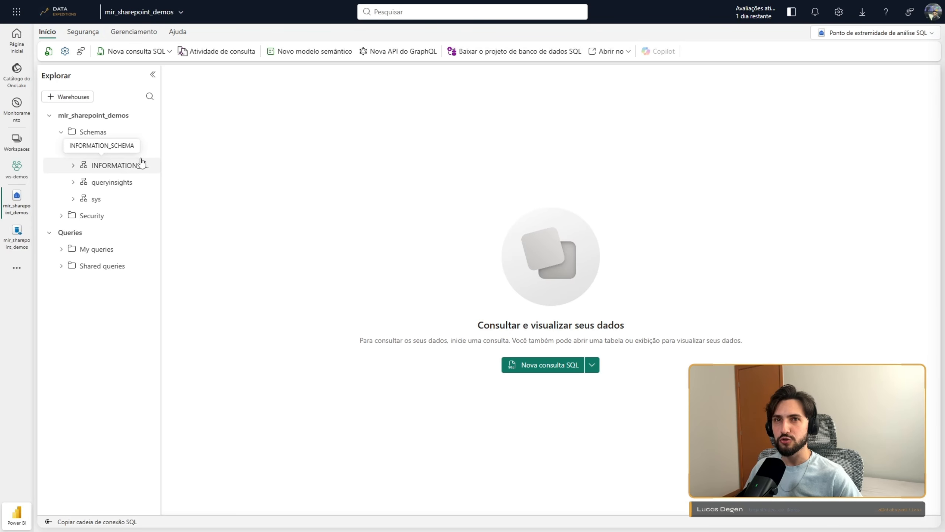
pyautogui.click(74, 149)
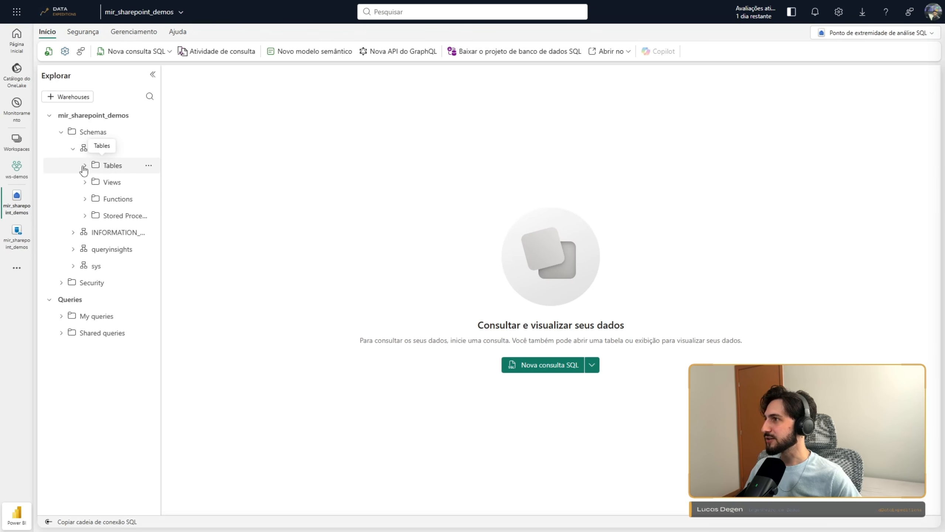
pyautogui.click(85, 166)
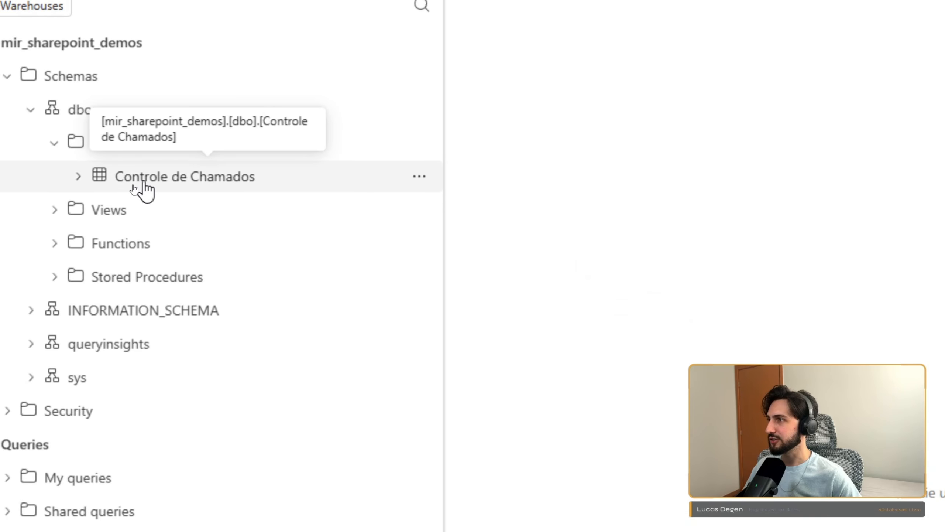
# - Query the top 100 rows of the Controle de Chamados table in SQL and enlarge the results area
pyautogui.click(419, 176)
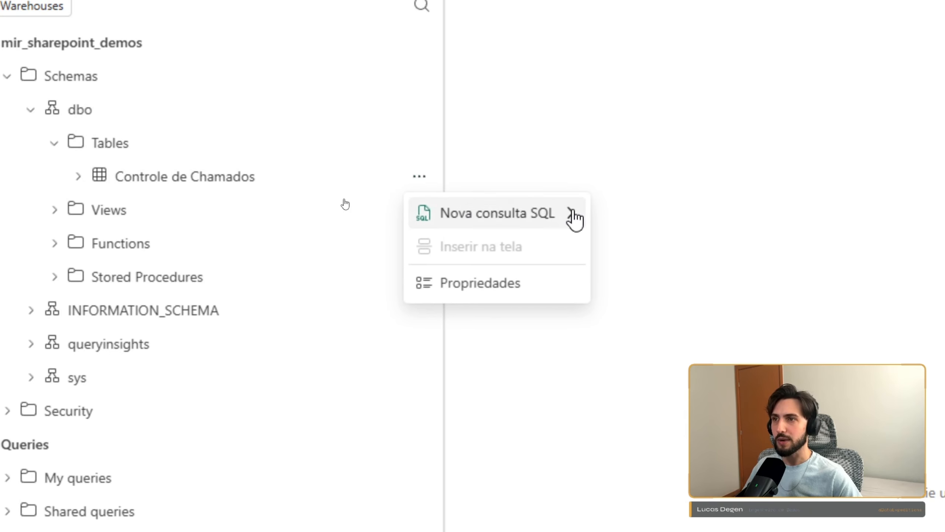
pyautogui.moveTo(574, 216)
pyautogui.click(639, 222)
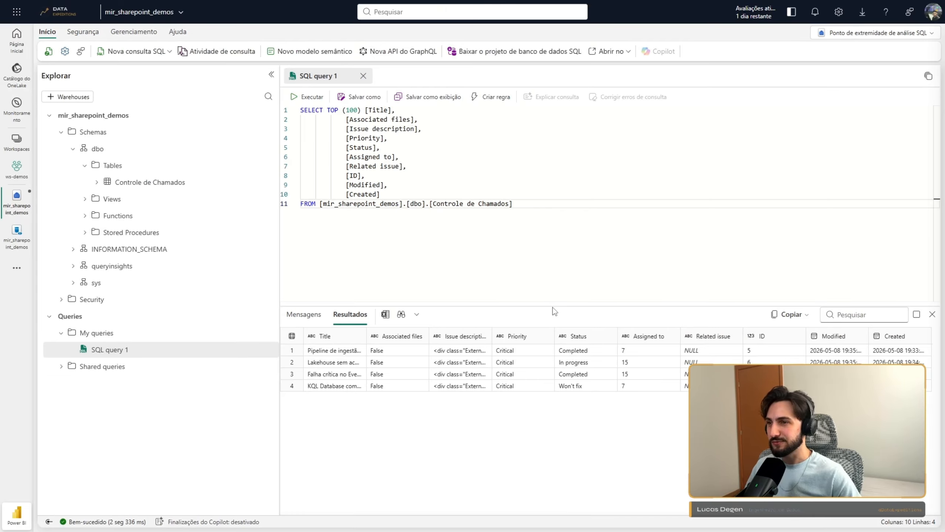
pyautogui.moveTo(546, 304); pyautogui.dragTo(564, 229)
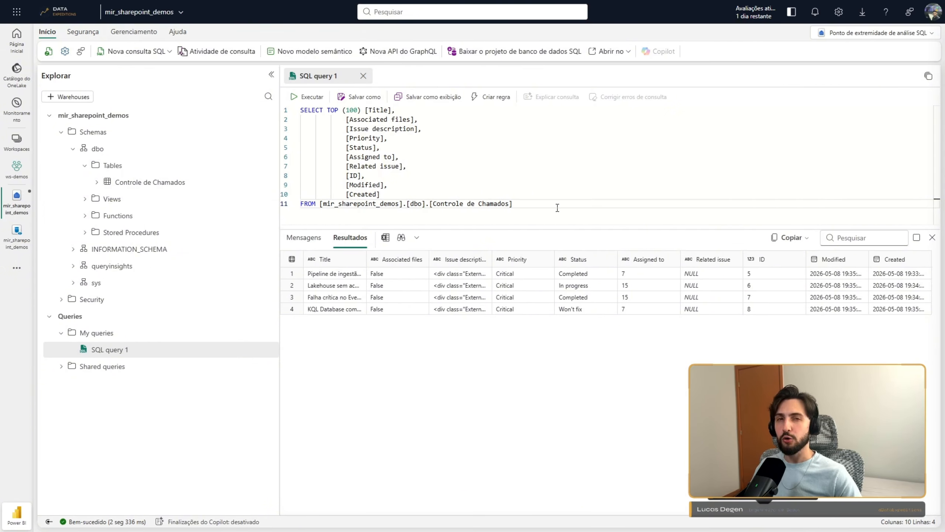
# - Start a new item in the SharePoint Controle de Chamados list titled "Notebook Spark com timeout ao processar tabela Delta grande" and describe the timeout
pyautogui.hotkey('alt', 'Tab')
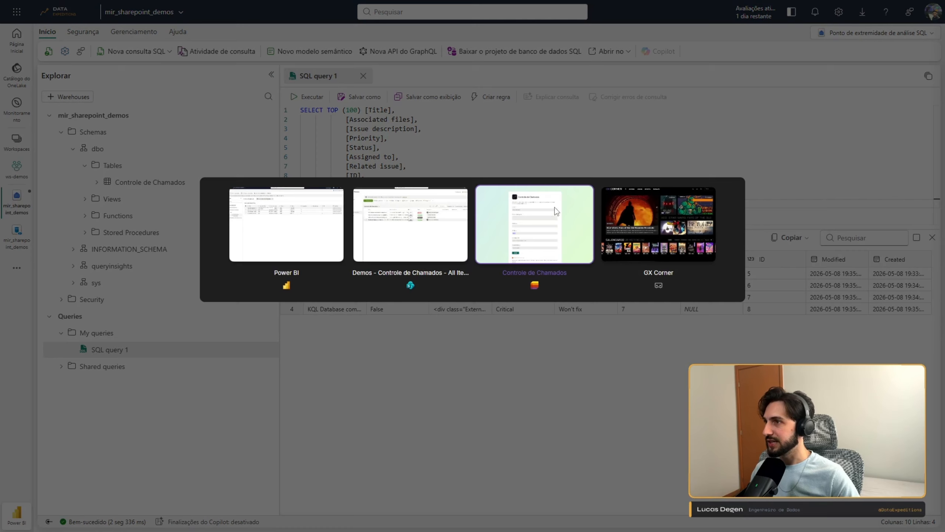
pyautogui.click(469, 227)
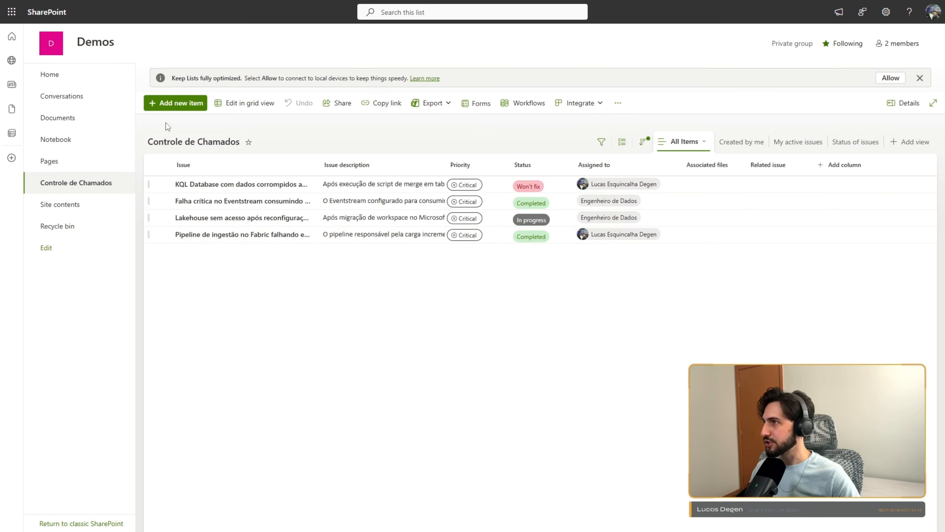
pyautogui.click(176, 108)
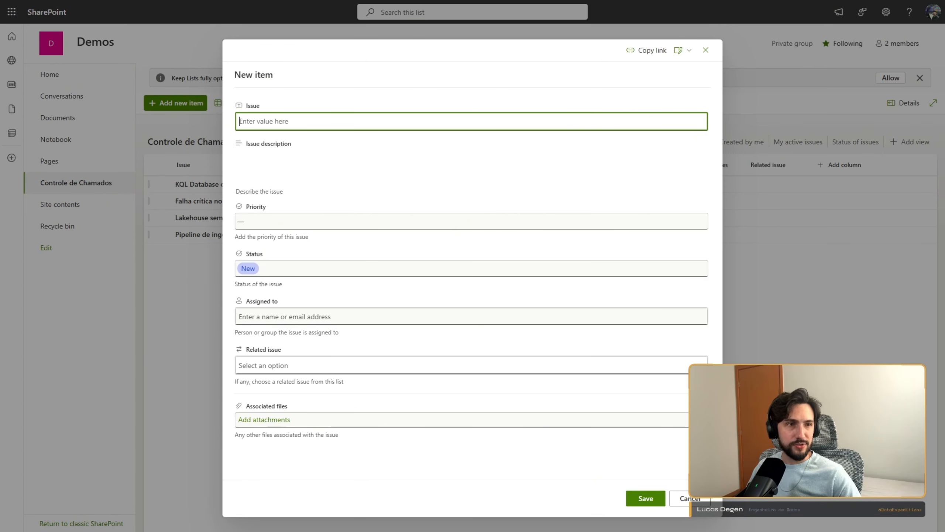
pyautogui.write('Notebook Spark com timeout ao processar tabela Delta grande')
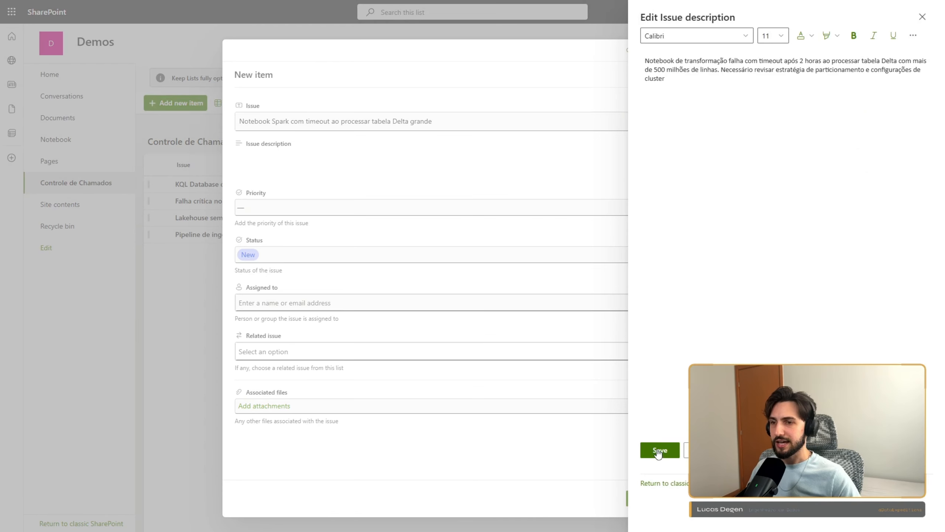
pyautogui.click(657, 449)
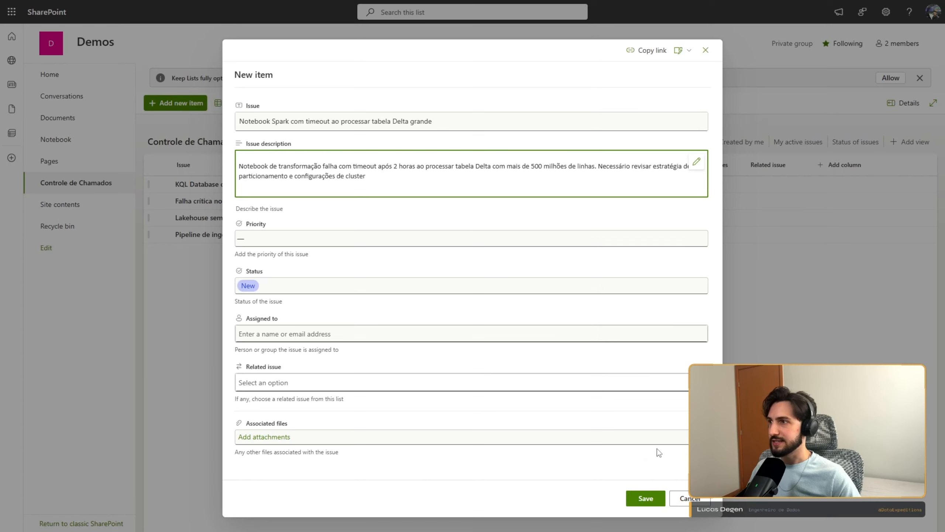
# - Set the new issue's priority to High, enter the assignee's name and save the item
pyautogui.click(307, 239)
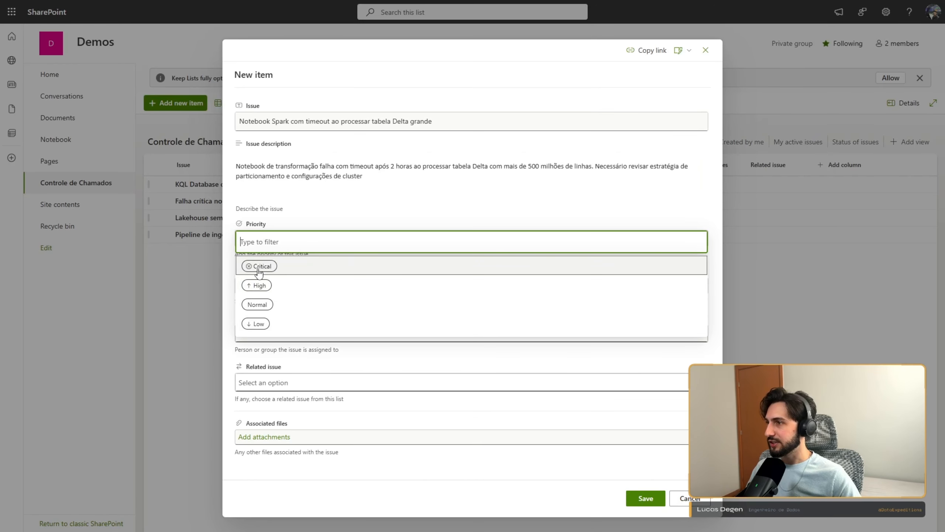
pyautogui.click(258, 285)
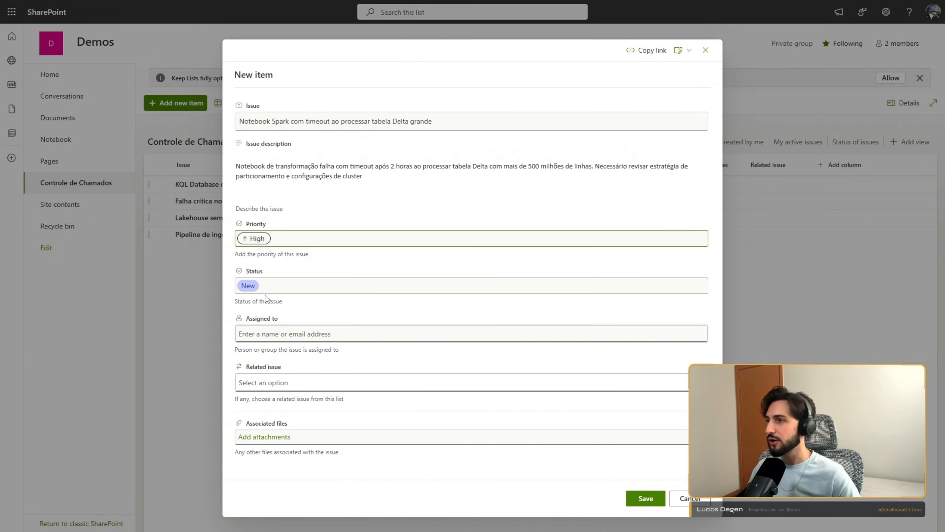
pyautogui.click(311, 335)
pyautogui.write('luca')
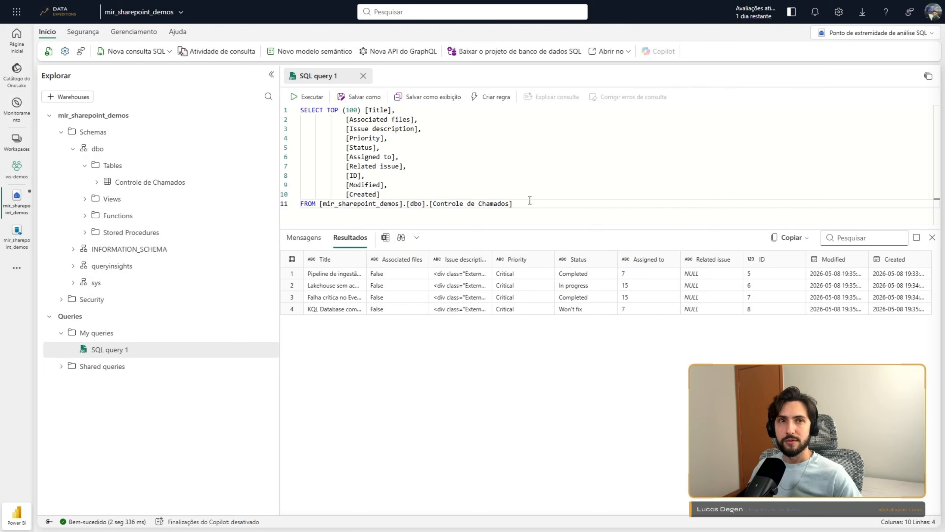
# - Refresh the mirrored database's replication status in Fabric and rerun the SQL query to check for the Notebook Spark issue
pyautogui.click(17, 235)
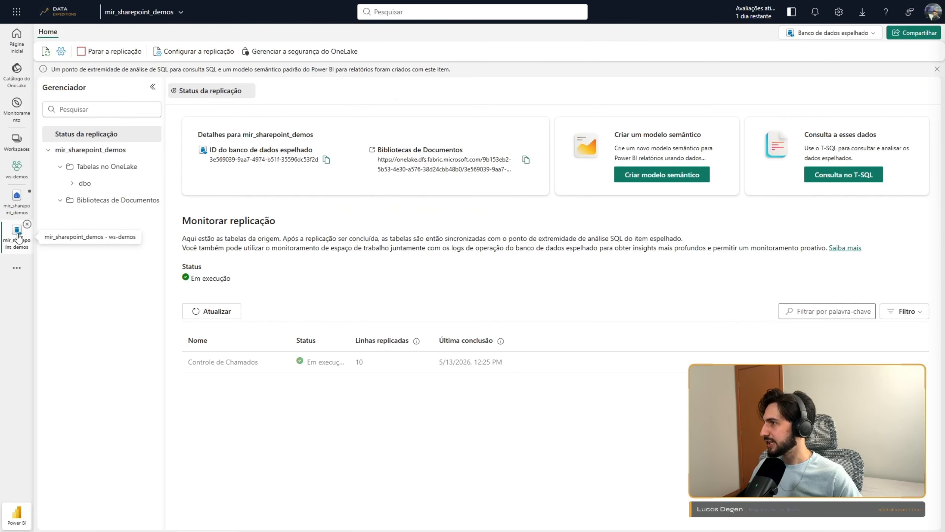
pyautogui.click(213, 311)
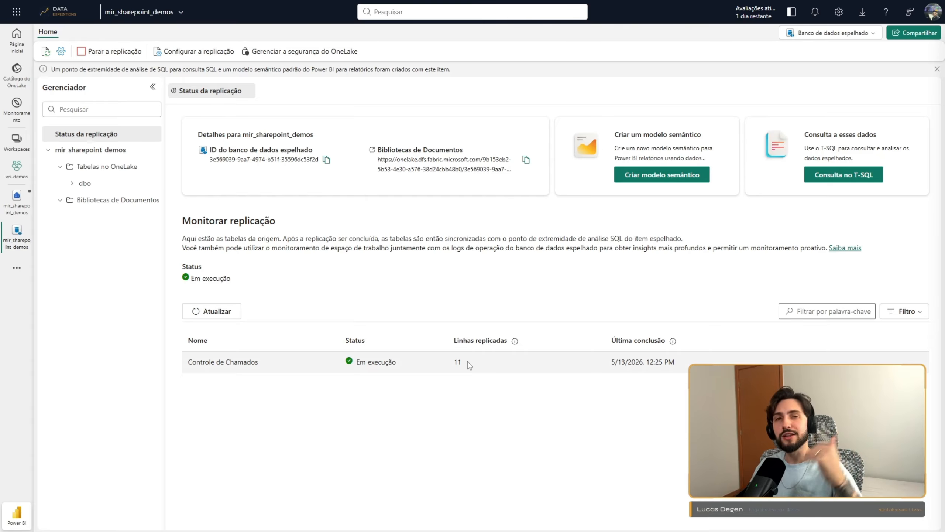
pyautogui.click(21, 209)
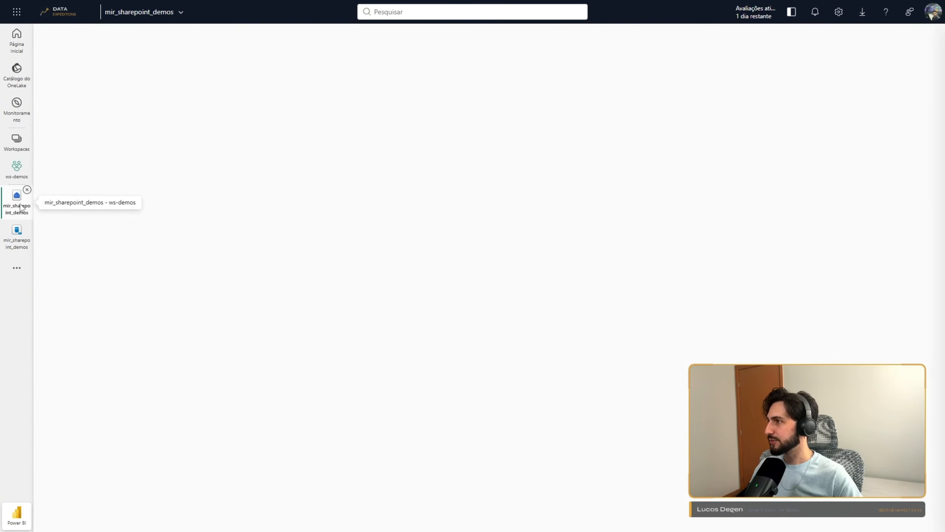
pyautogui.click(186, 100)
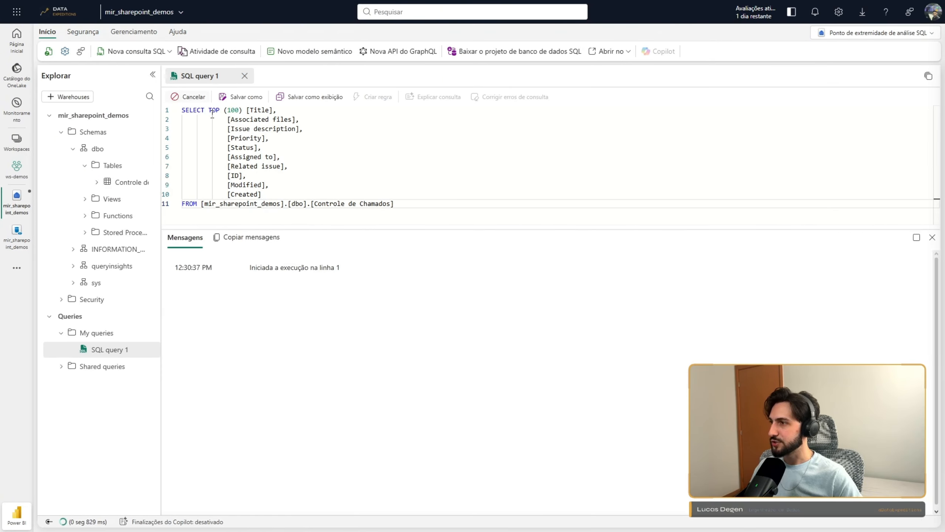
pyautogui.click(200, 324)
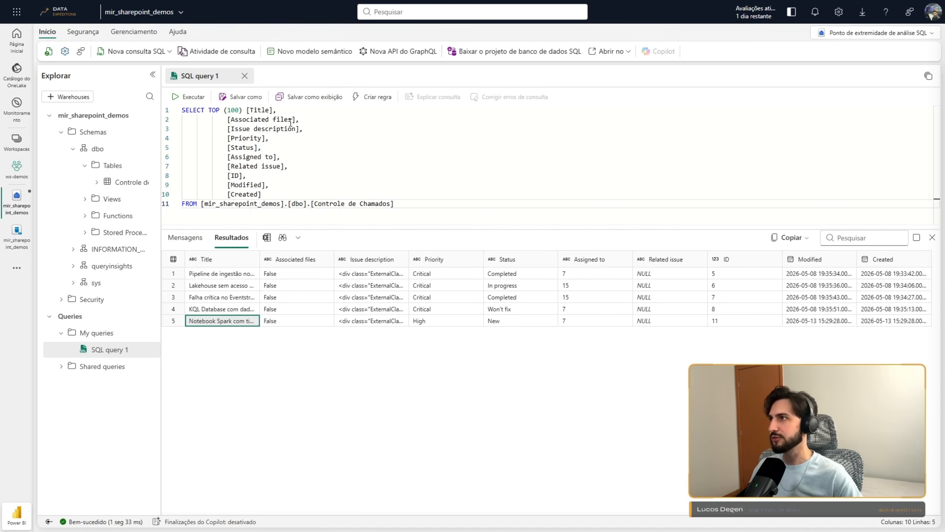
# - Start another SharePoint list item titled "Custo de capacidade Fabric acima do orçamento previsto" and describe the 35% CU overconsumption
pyautogui.hotkey('alt', 'Tab')
pyautogui.press('Tab')
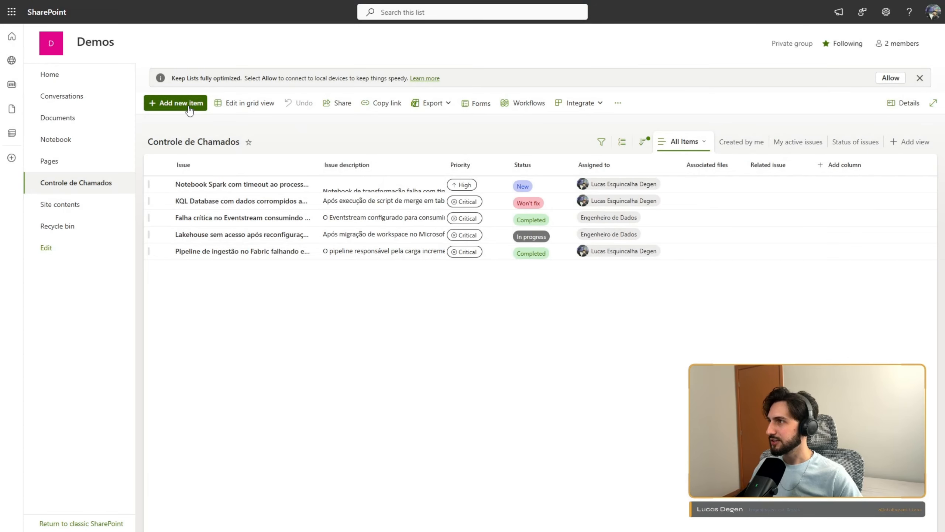
pyautogui.click(188, 106)
pyautogui.write('Custo de capacidade Fabric acima do orçamento previsto')
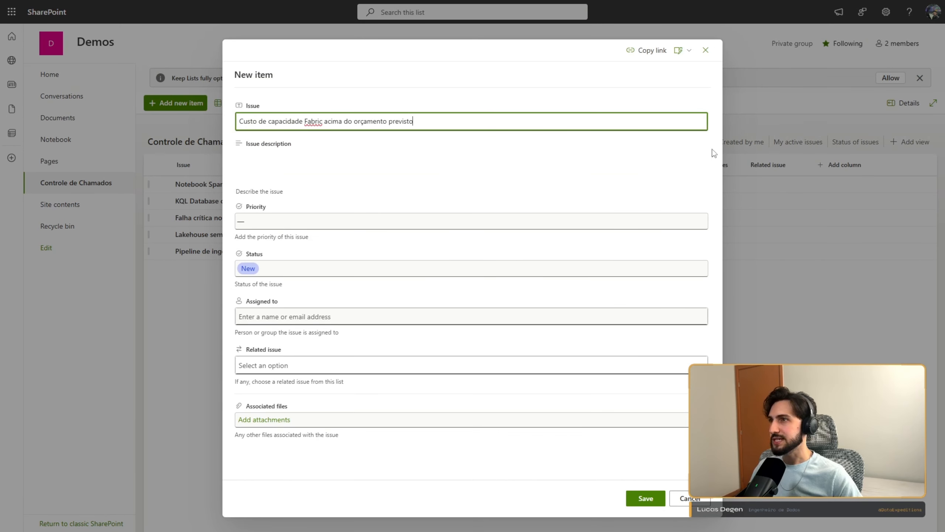
pyautogui.press('Tab')
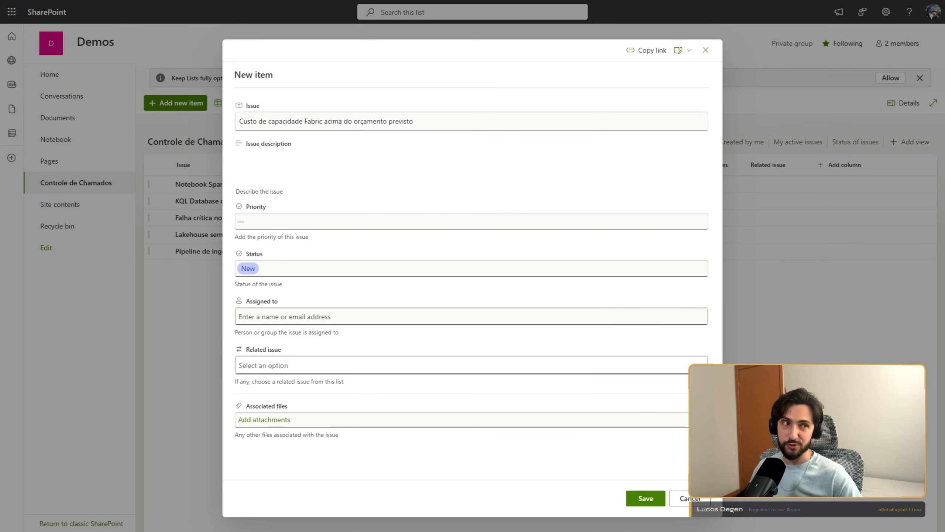
pyautogui.click(277, 165)
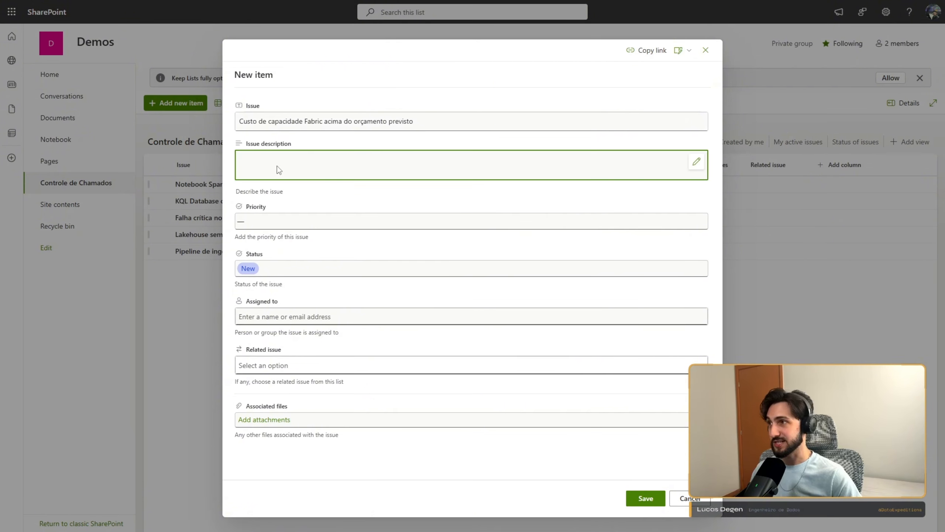
pyautogui.click(697, 163)
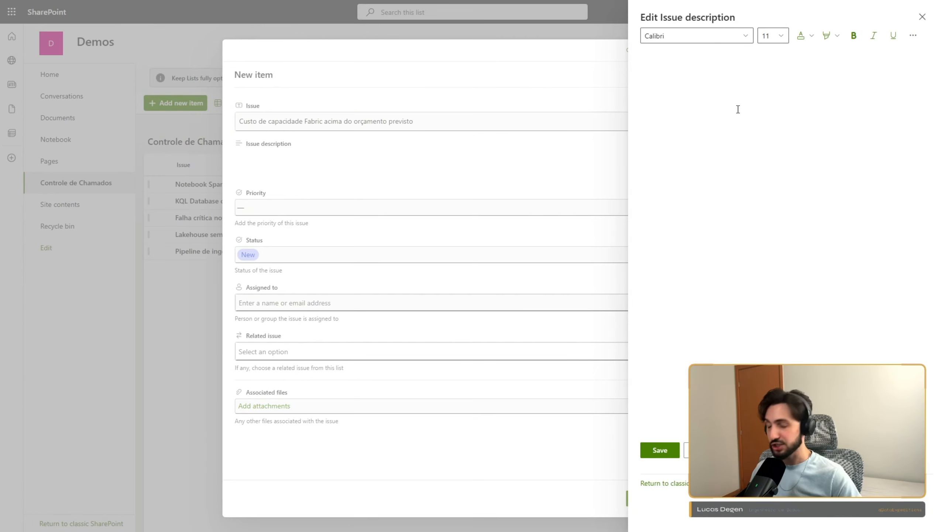
pyautogui.write('O consumo de CUs do workspace excedeu em 35% o estimado para o mês. É necessário revisar os pipelines e notebooks em execução para identificar gargalos de consumo.')
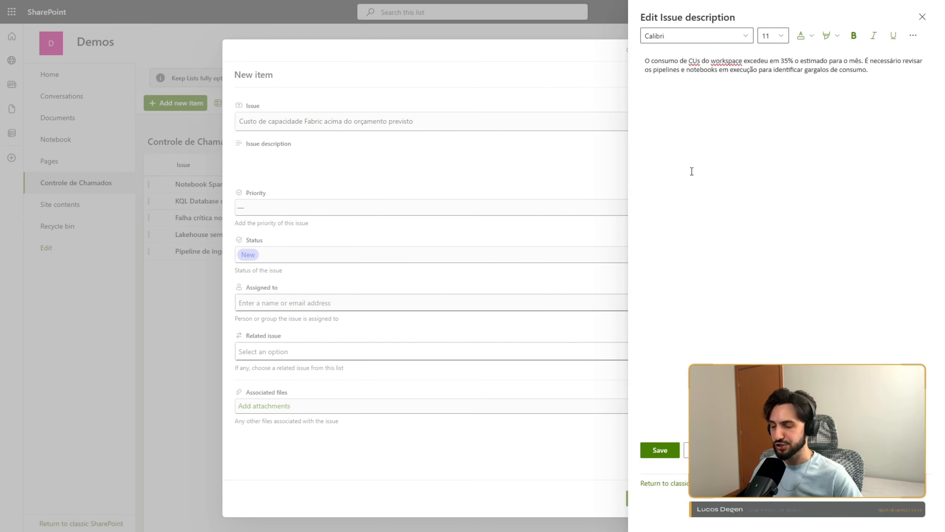
pyautogui.click(661, 450)
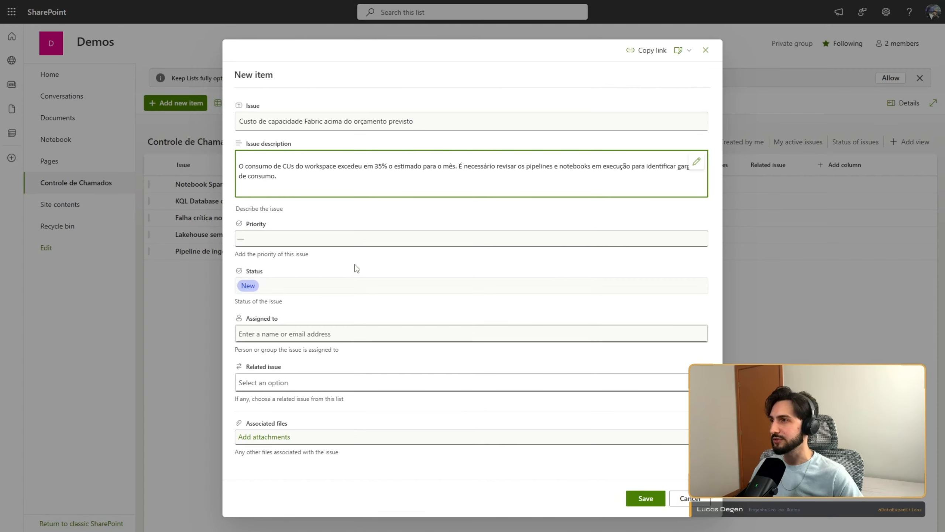
# - Set the capacity cost issue's priority to High, assign it to Engenheiro de Dados and save the item
pyautogui.click(283, 239)
pyautogui.click(277, 286)
pyautogui.click(376, 331)
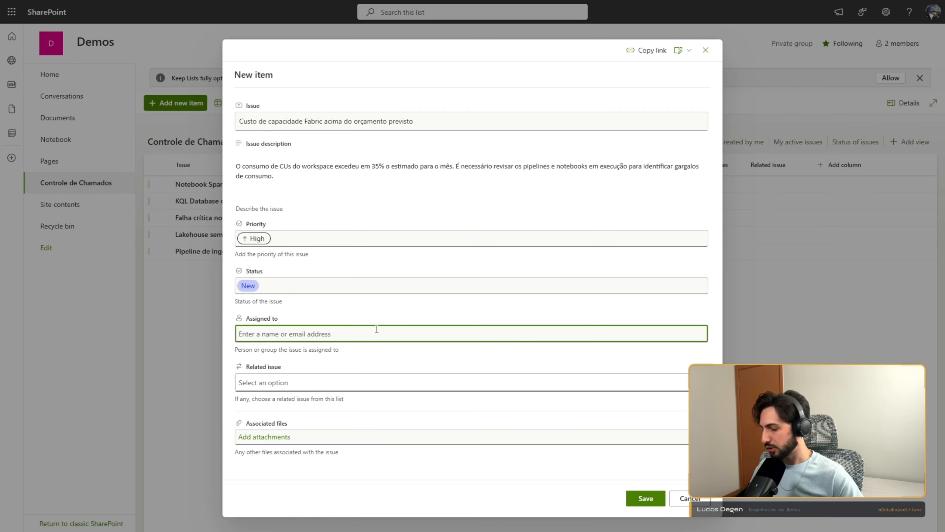
pyautogui.write('engen')
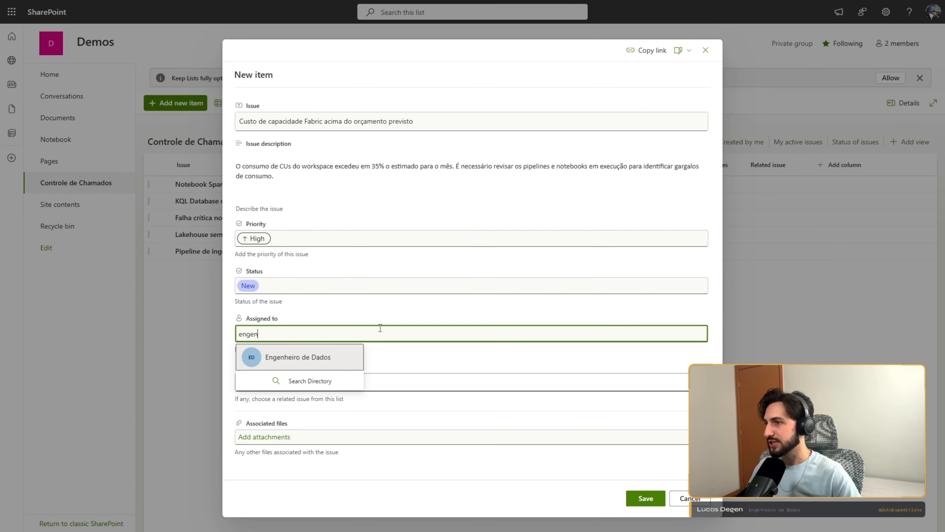
pyautogui.click(298, 357)
pyautogui.click(646, 498)
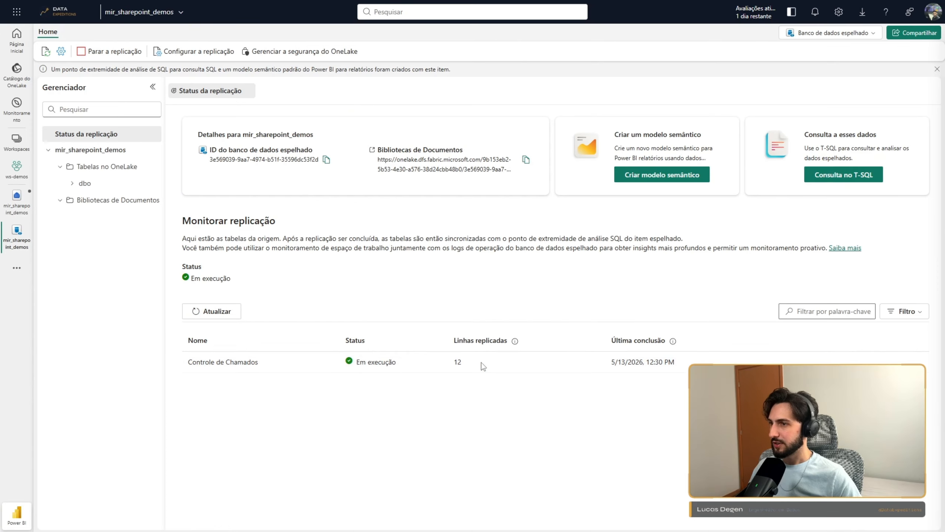
# - Check the replicated row count in the Fabric mirrored database and rerun the SQL query on Controle de Chamados
pyautogui.doubleClick(456, 361)
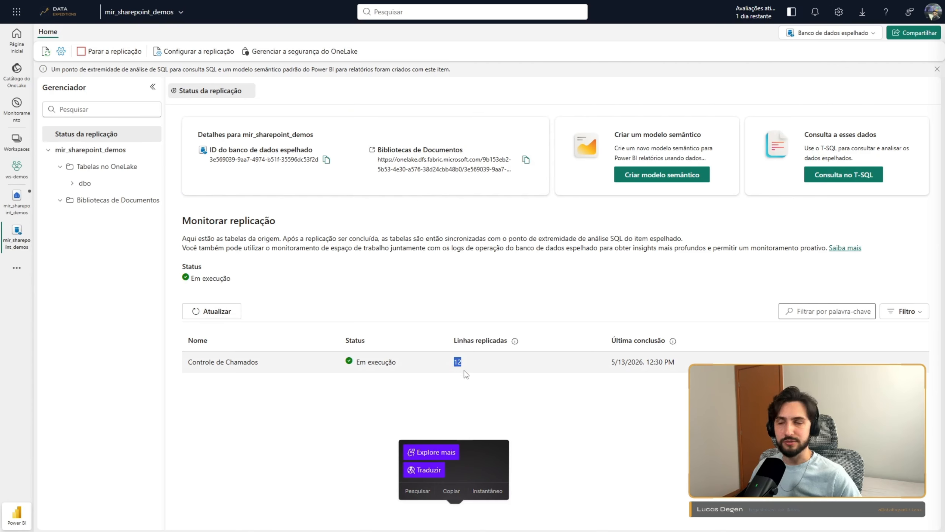
pyautogui.click(534, 397)
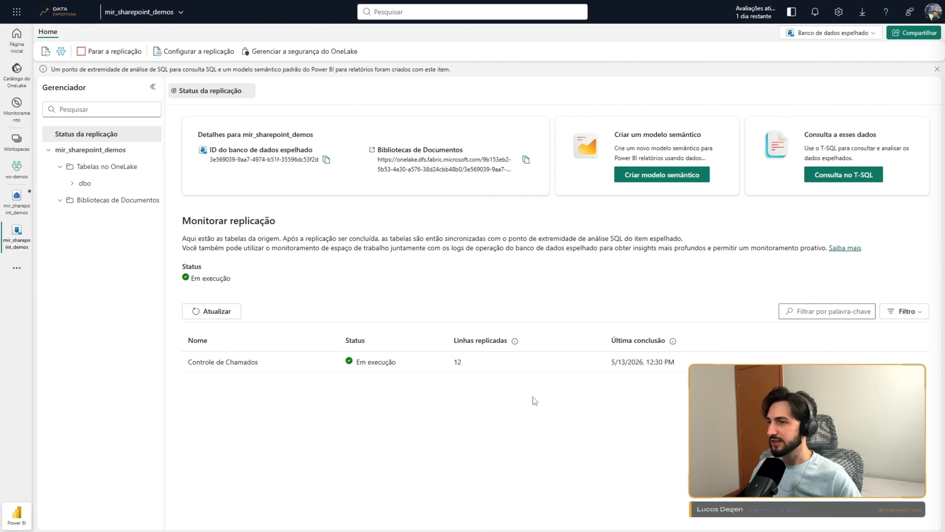
pyautogui.click(21, 210)
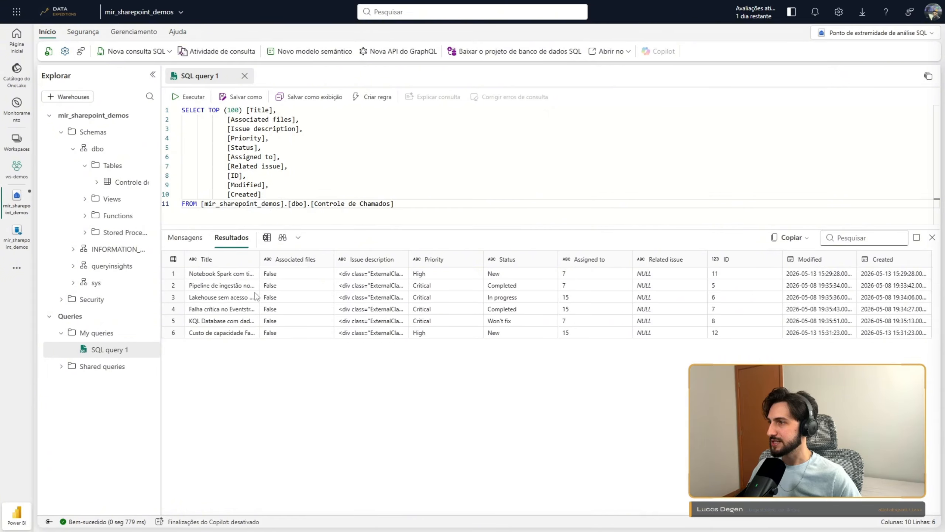
# - Compare the SQL results with the SharePoint list and review the replication status before returning to the query
pyautogui.hotkey('ctrl', 'Tab')
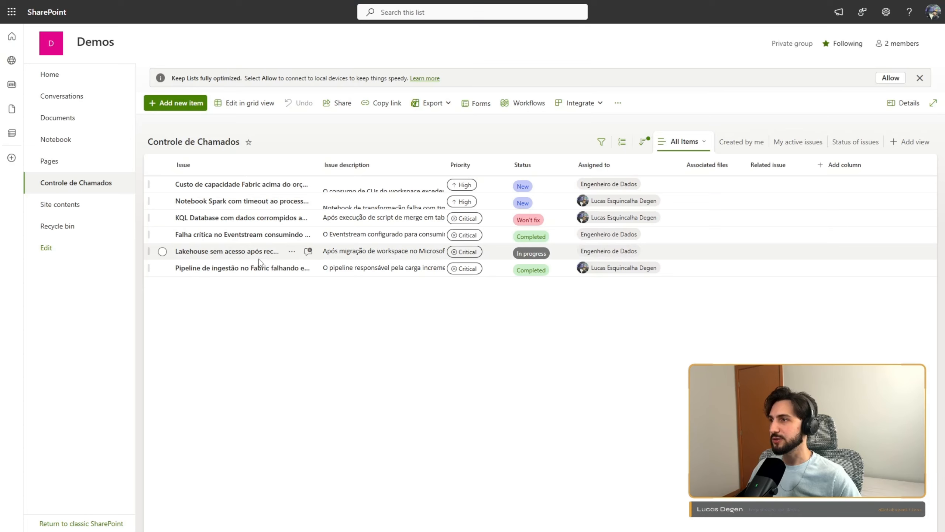
pyautogui.hotkey('ctrl', 'Tab')
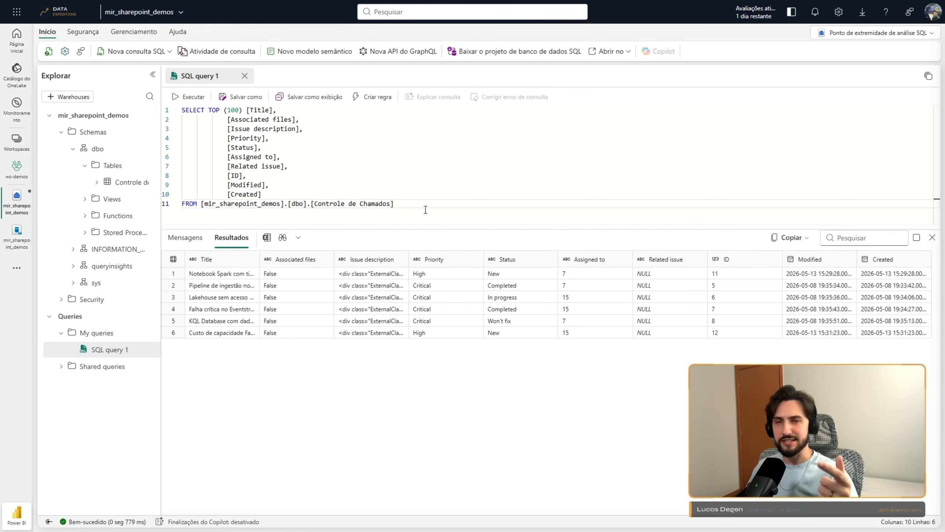
pyautogui.click(17, 240)
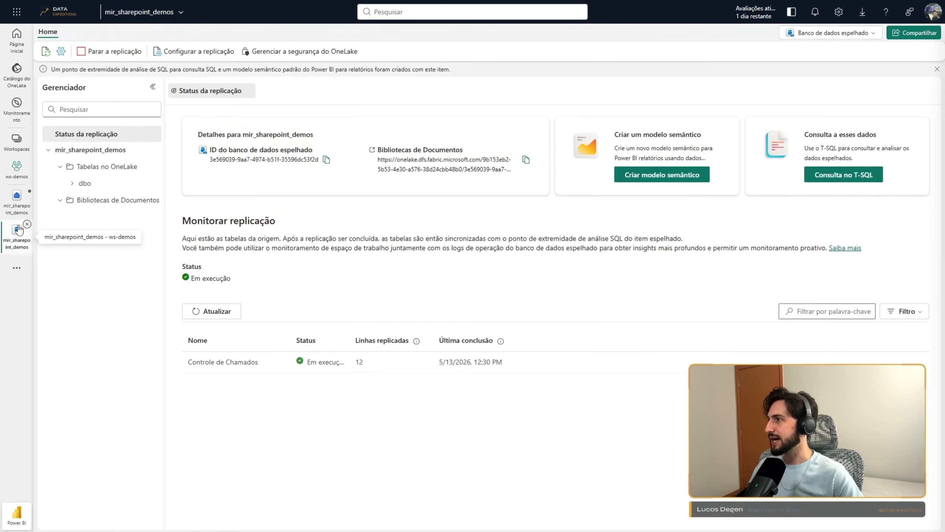
pyautogui.click(14, 210)
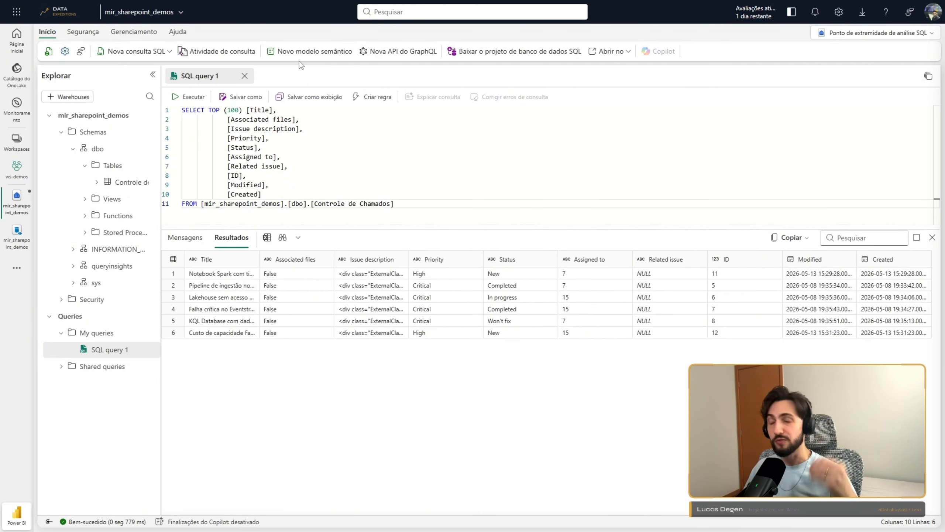
# - Create the semantic model sm_controle_chamado in ws-demos from the Controle de Chamados table and locate it in the workspace
pyautogui.click(302, 52)
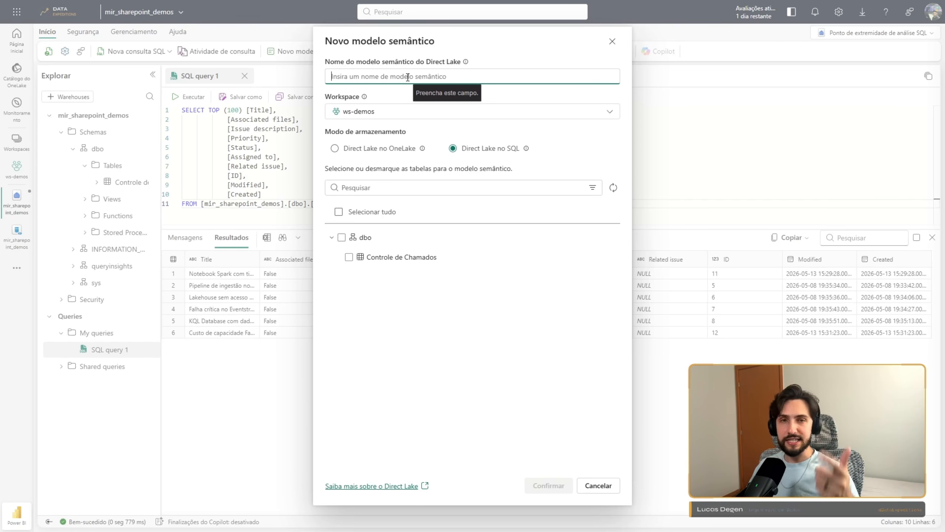
pyautogui.write('sm')
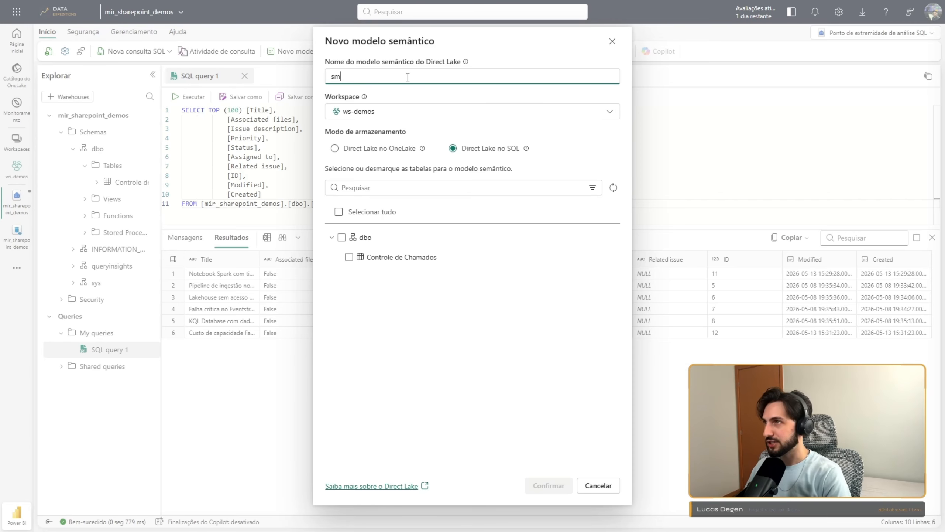
pyautogui.write('_controle_')
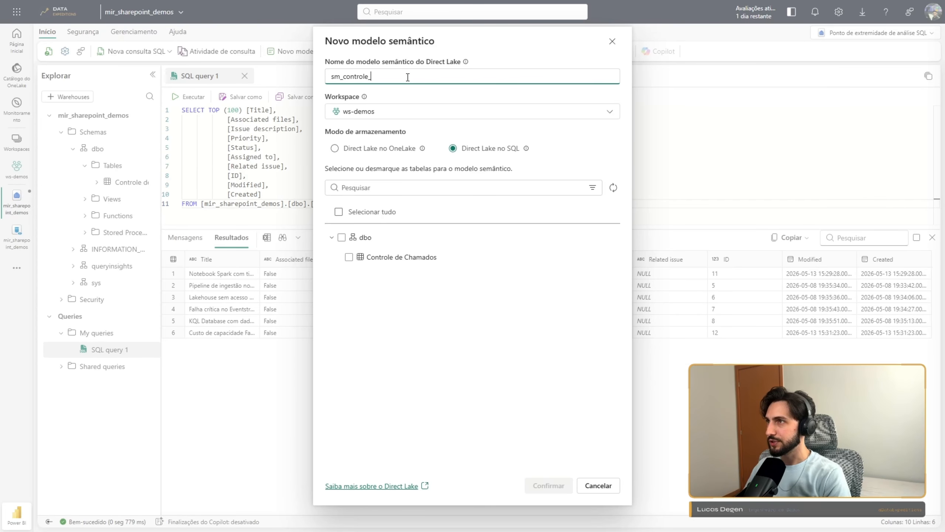
pyautogui.write('chamado')
pyautogui.click(349, 257)
pyautogui.click(532, 485)
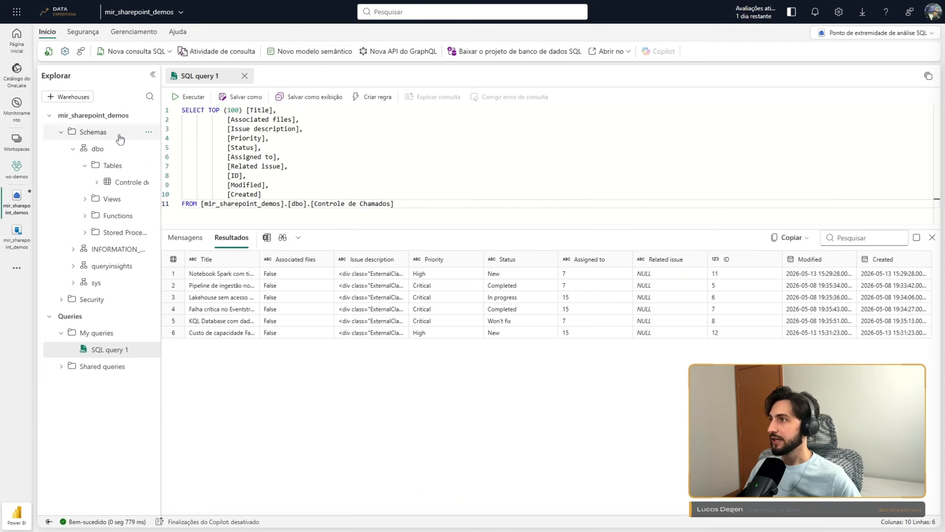
pyautogui.click(16, 167)
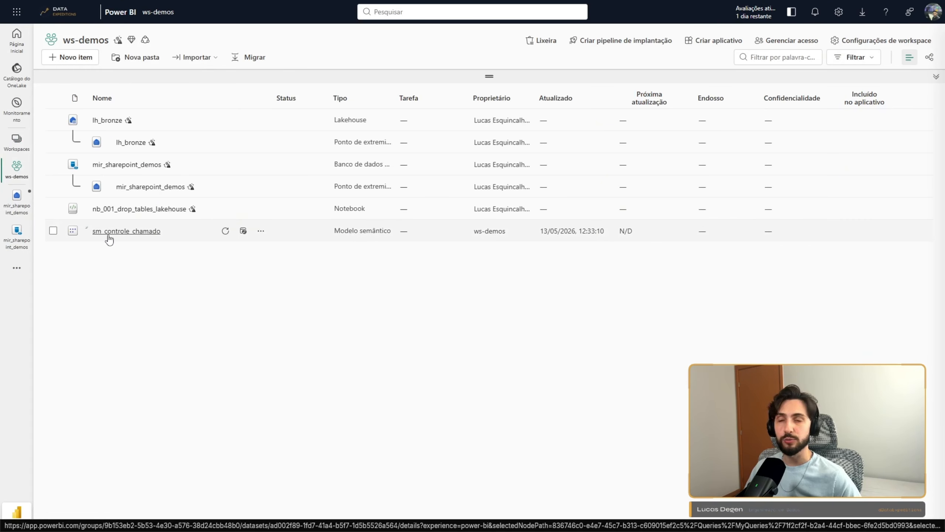
# - Create a report from the sm_controle_chamado semantic model and place a full-width table visual across the lower half of the page
pyautogui.click(261, 231)
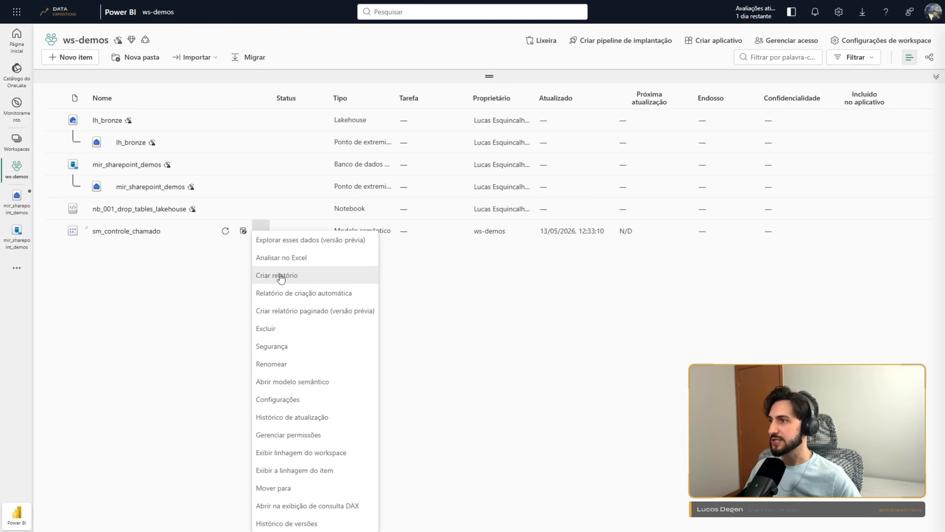
pyautogui.click(280, 275)
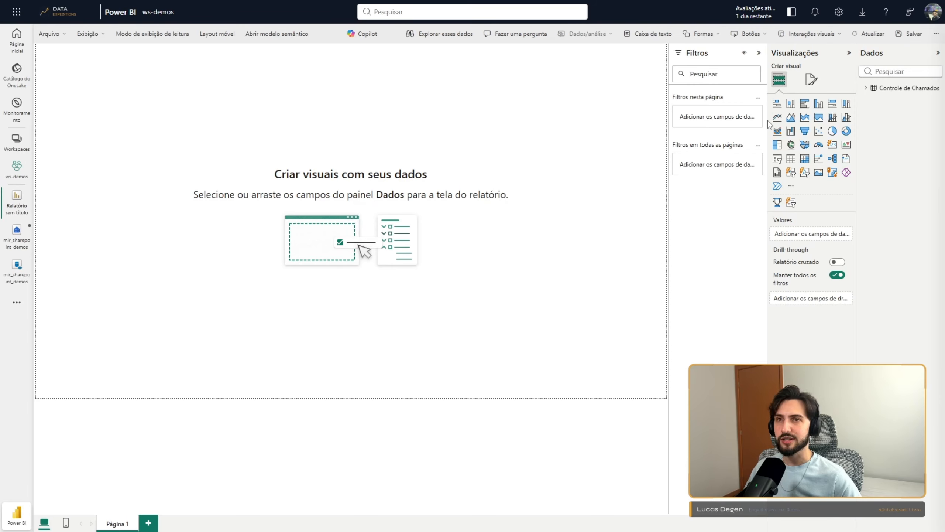
pyautogui.click(791, 158)
pyautogui.moveTo(153, 90); pyautogui.dragTo(137, 270)
pyautogui.moveTo(177, 349); pyautogui.dragTo(666, 399)
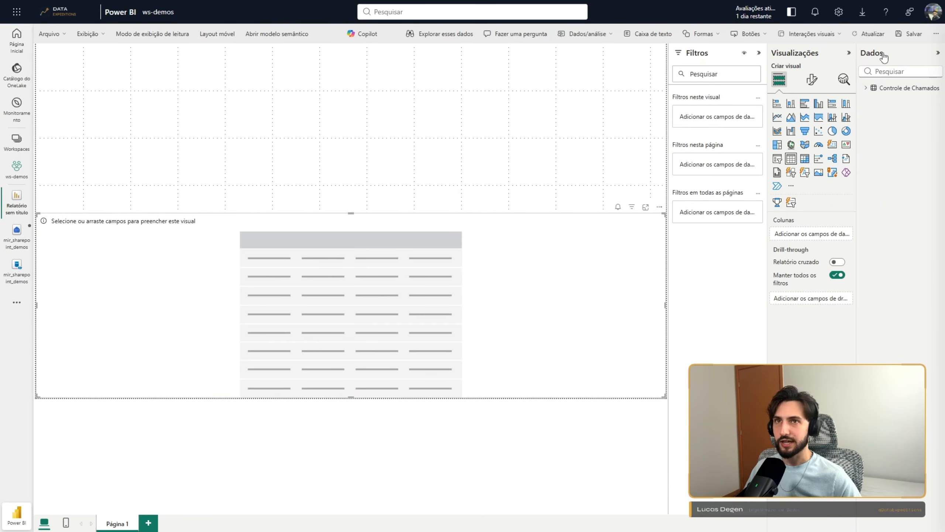
# - Fill the table visual with only the Title field from Controle de Chamados and lower its upper edge to make it shorter
pyautogui.click(866, 88)
pyautogui.click(904, 206)
pyautogui.moveTo(915, 151); pyautogui.dragTo(822, 247)
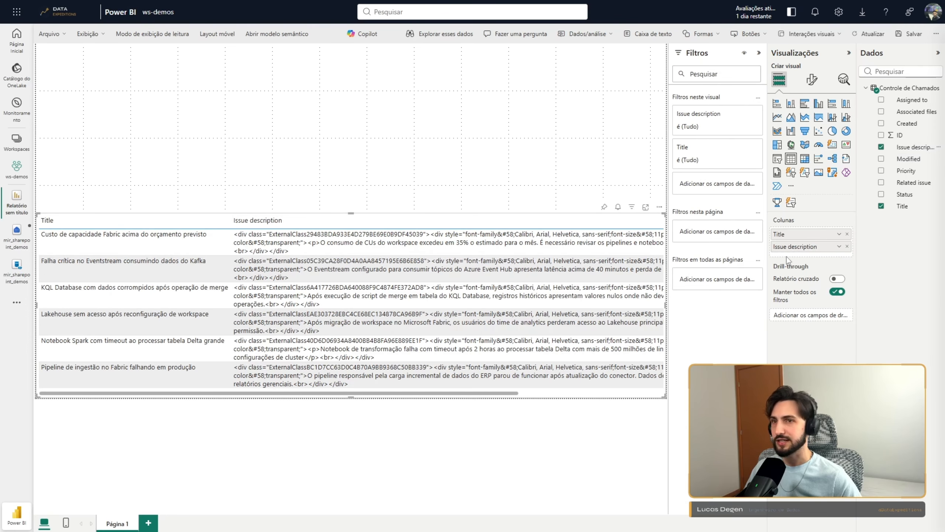
pyautogui.click(847, 247)
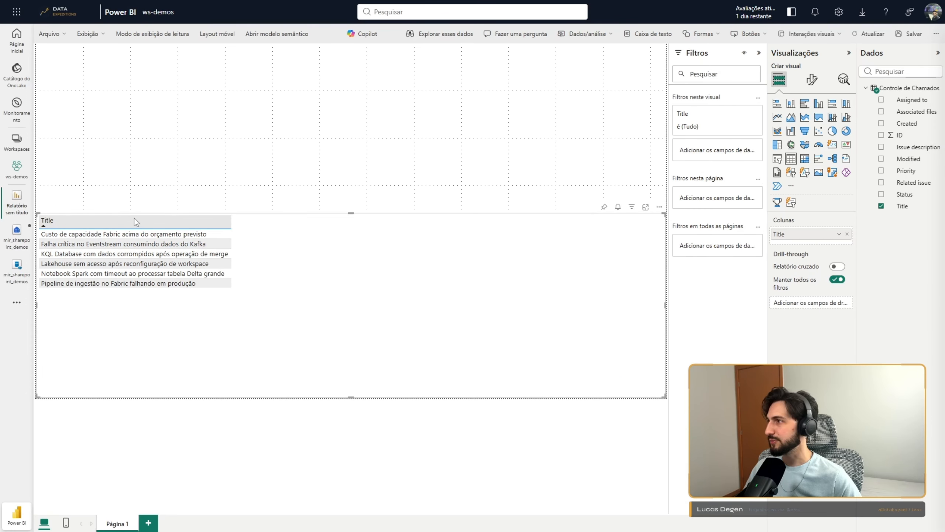
pyautogui.moveTo(350, 213); pyautogui.dragTo(350, 272)
pyautogui.click(337, 220)
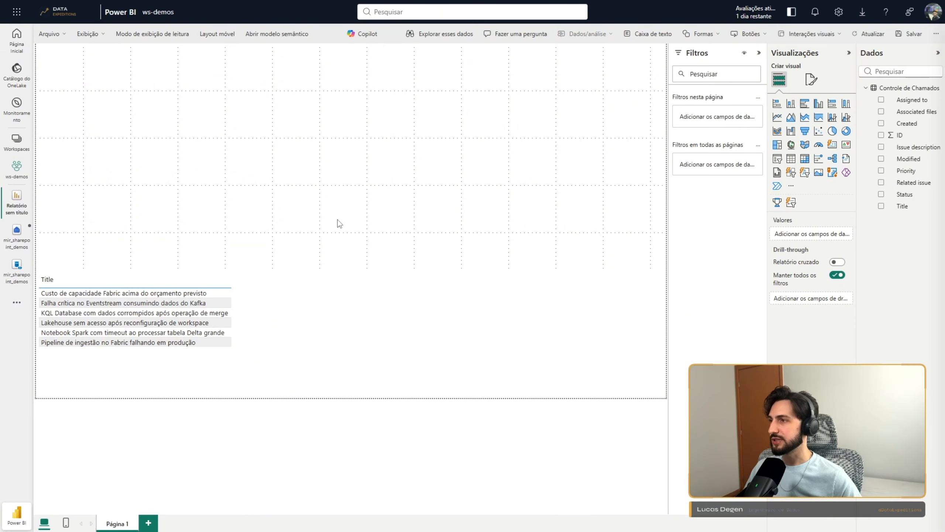
# - Add a donut chart above the table showing the count of ID with Priority as the legend
pyautogui.click(846, 131)
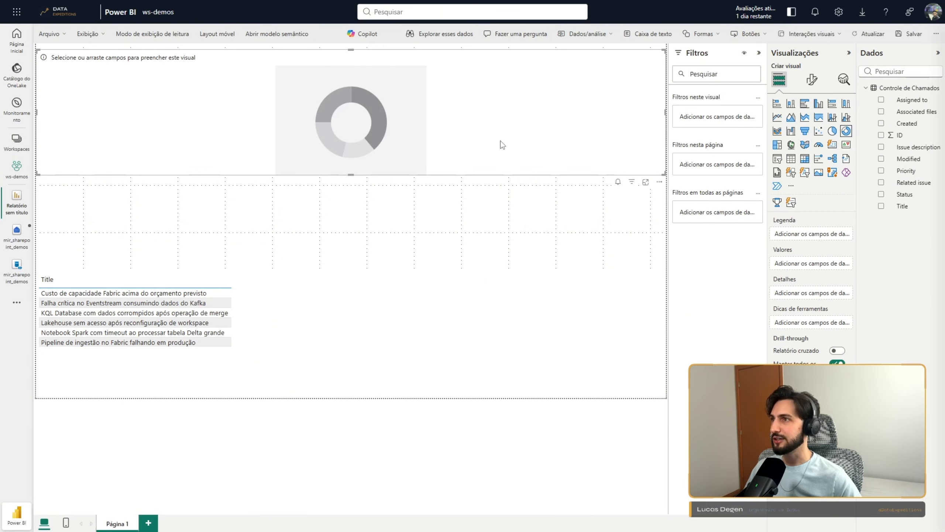
pyautogui.moveTo(500, 143); pyautogui.dragTo(475, 224)
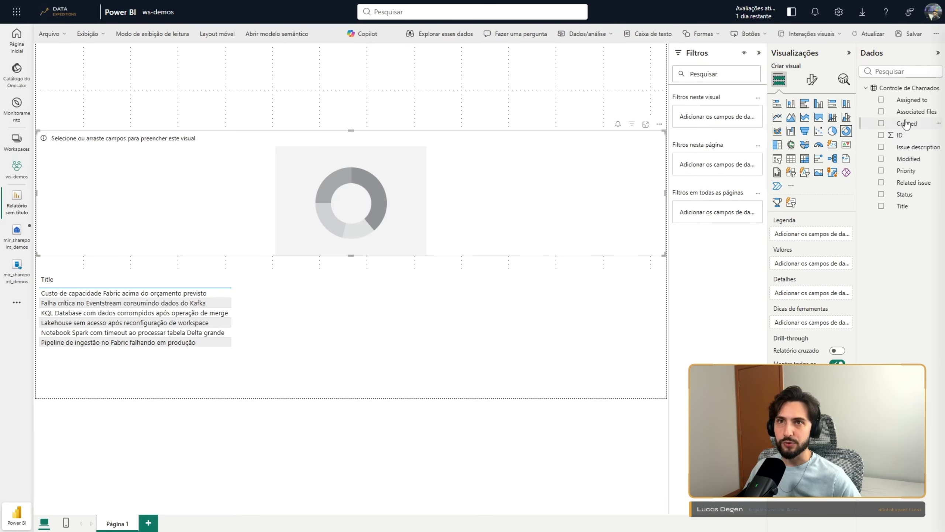
pyautogui.moveTo(907, 141); pyautogui.dragTo(816, 263)
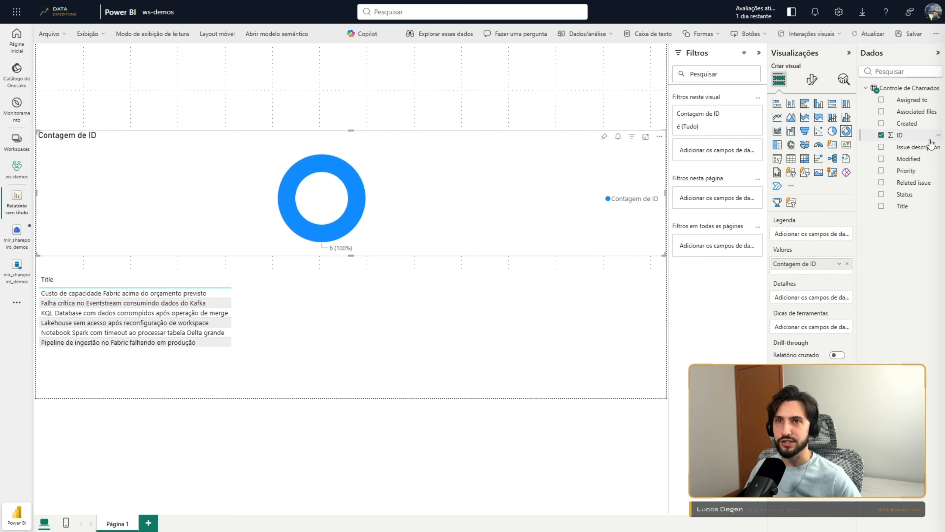
pyautogui.moveTo(916, 170); pyautogui.dragTo(830, 236)
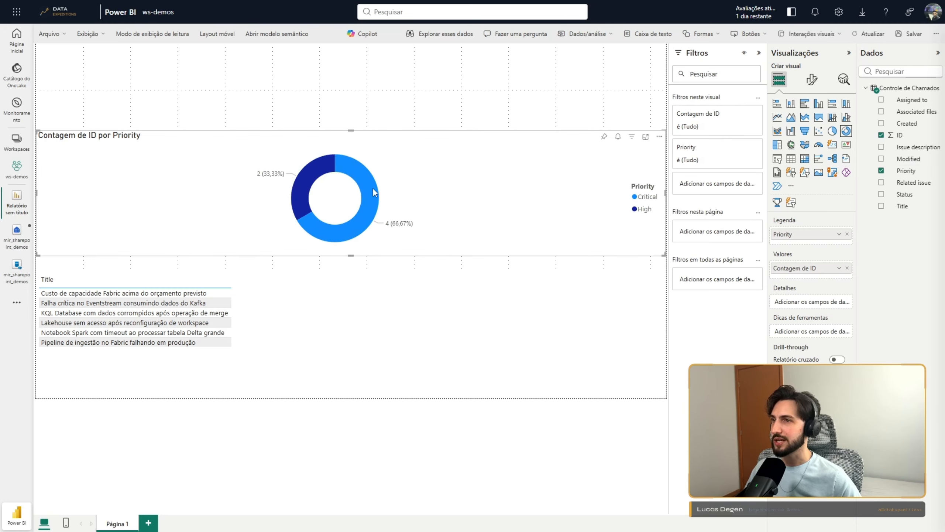
pyautogui.moveTo(304, 175)
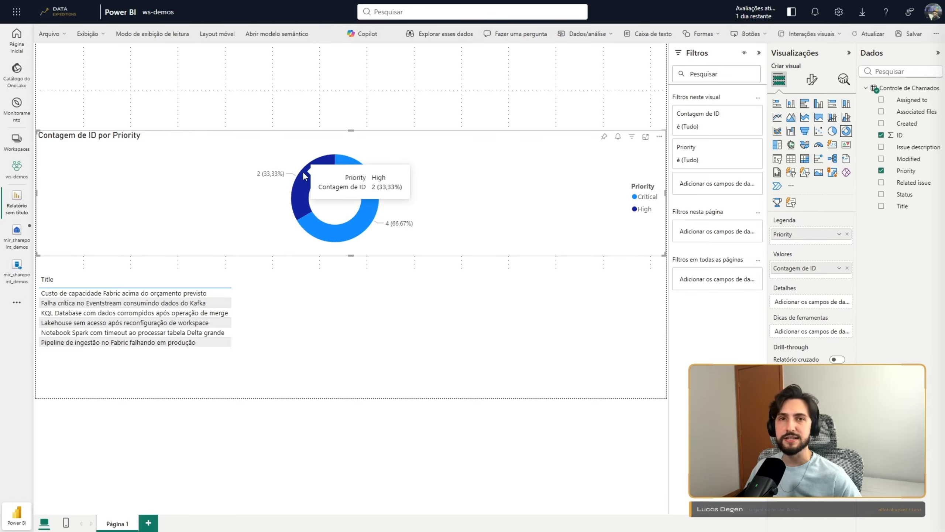
# - Narrow the Priority donut chart, duplicate it beside the original and replace Priority with Status as the copy's legend
pyautogui.moveTo(665, 192); pyautogui.dragTo(386, 193)
pyautogui.hotkey('ctrl', 'c')
pyautogui.hotkey('ctrl', 'v')
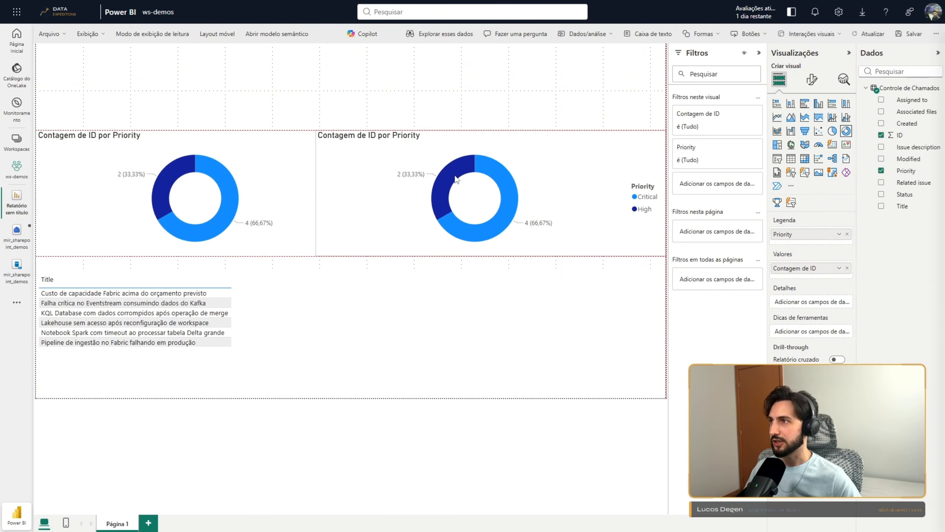
pyautogui.moveTo(315, 191); pyautogui.dragTo(387, 193)
pyautogui.click(847, 234)
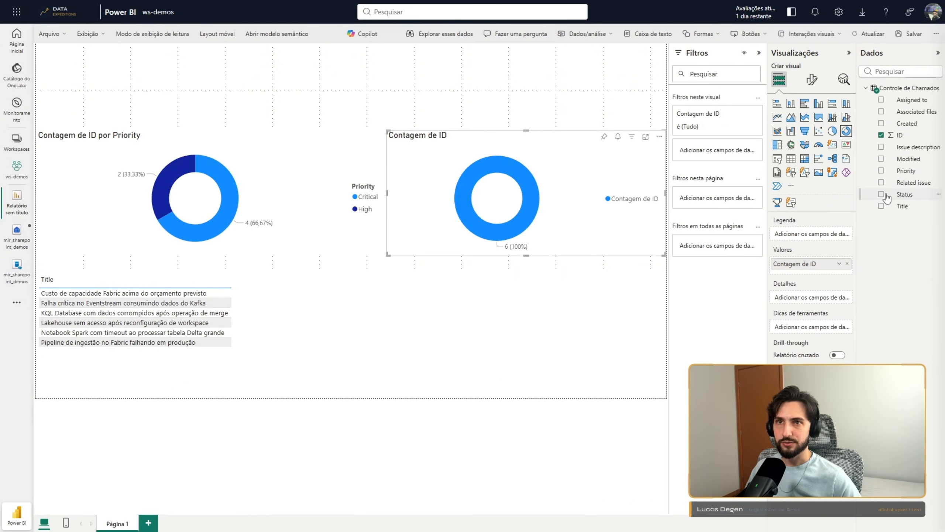
pyautogui.click(881, 194)
pyautogui.click(577, 112)
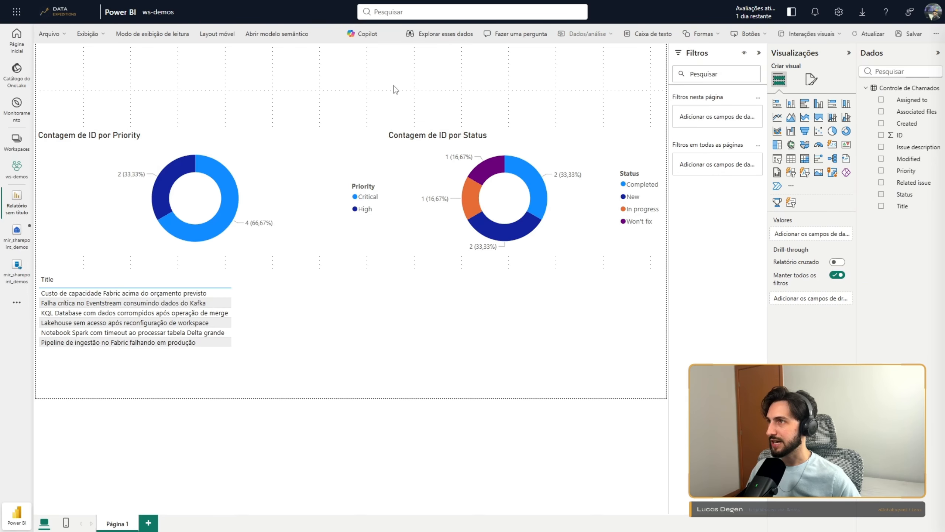
# - Save the report in the ws-demos workspace as pbi_controle_chamados
pyautogui.click(53, 33)
pyautogui.click(62, 57)
pyautogui.click(460, 347)
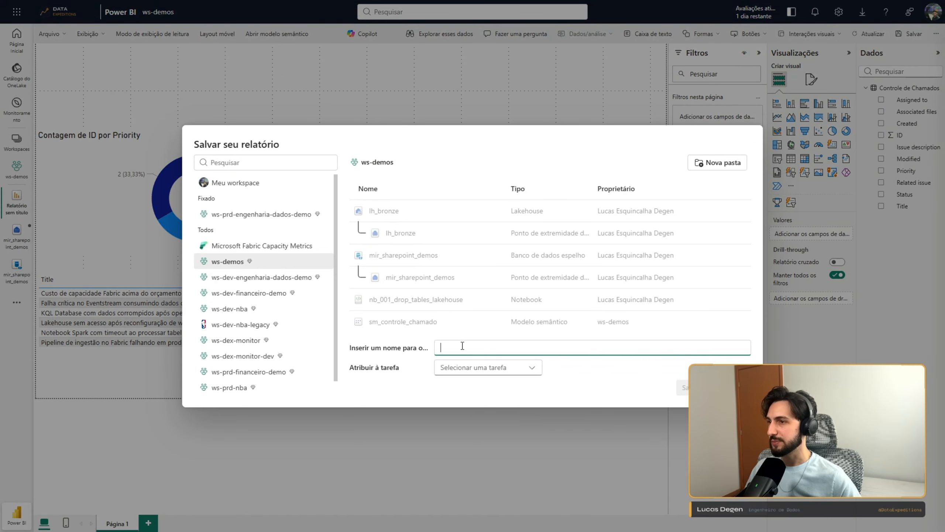
pyautogui.write('pbi_contro')
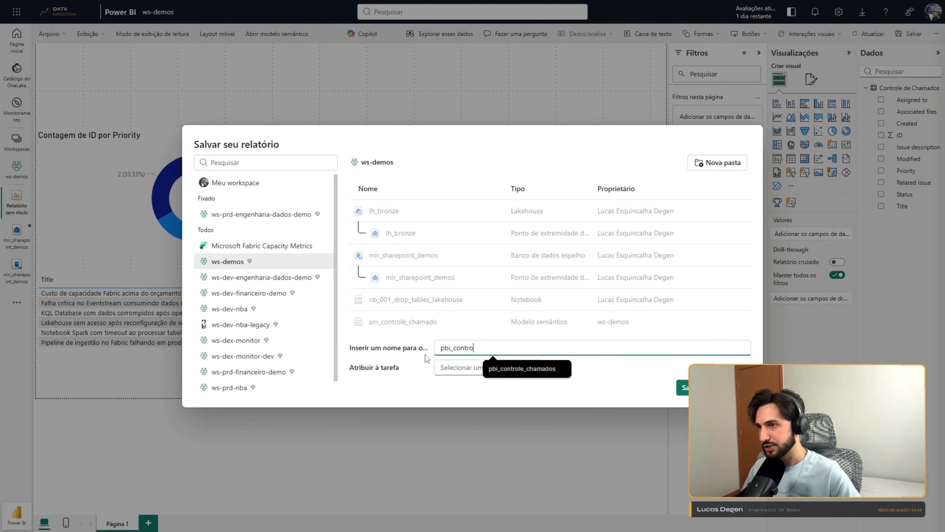
pyautogui.click(517, 374)
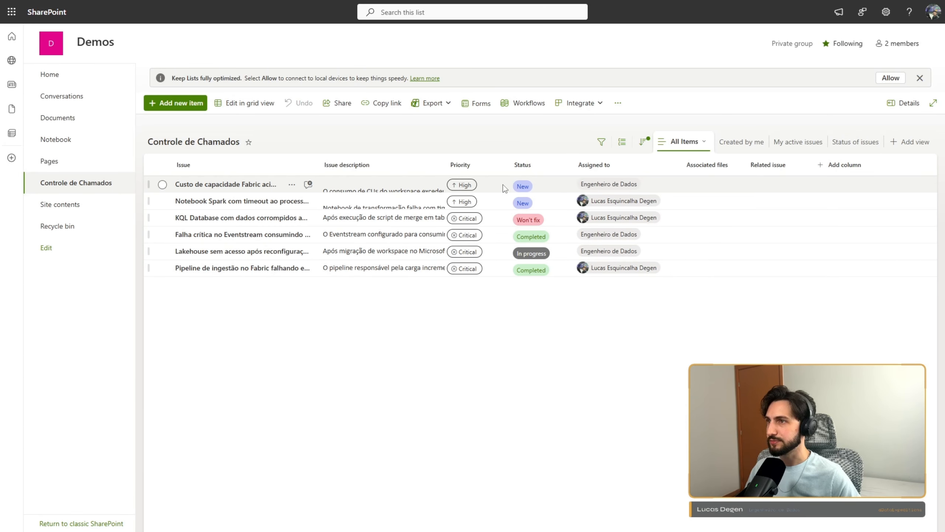
# - Set the capacity cost issue's status to Blocked in the SharePoint list and return to Power BI
pyautogui.click(522, 186)
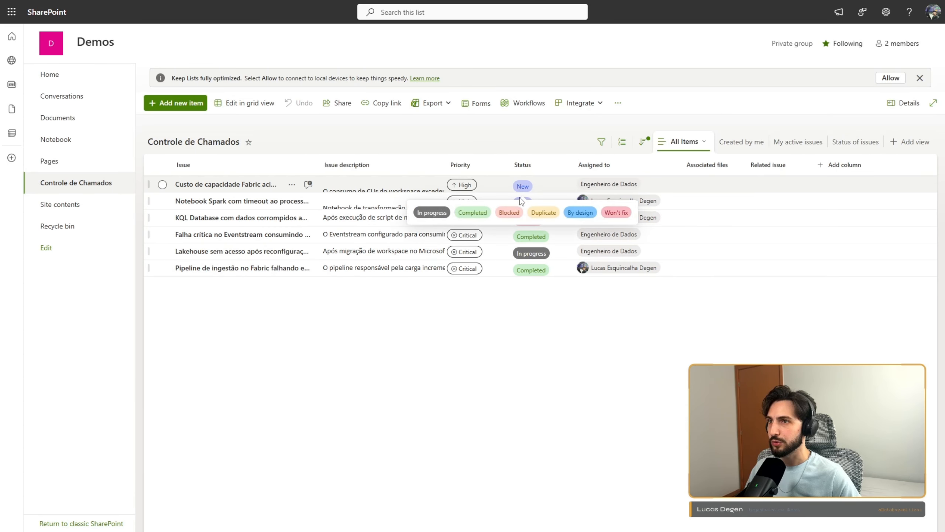
pyautogui.click(511, 214)
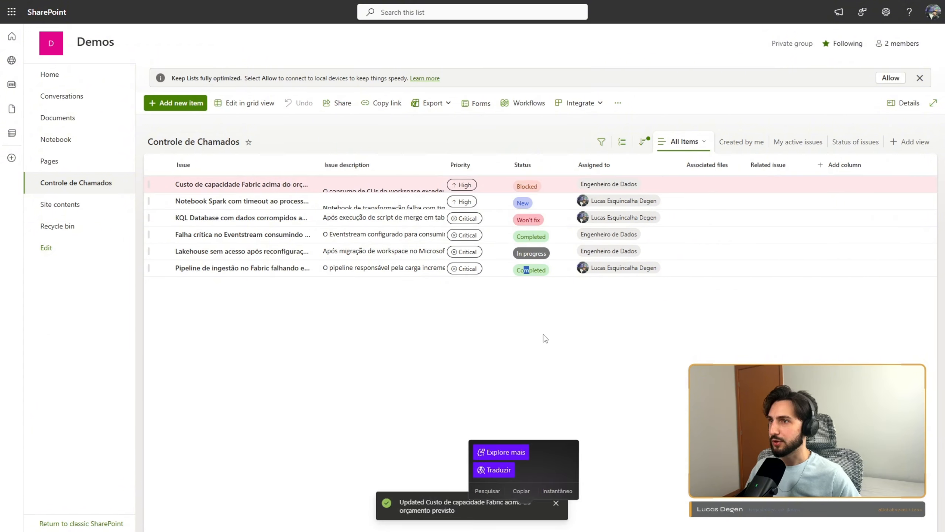
pyautogui.hotkey('ctrl', 'Tab')
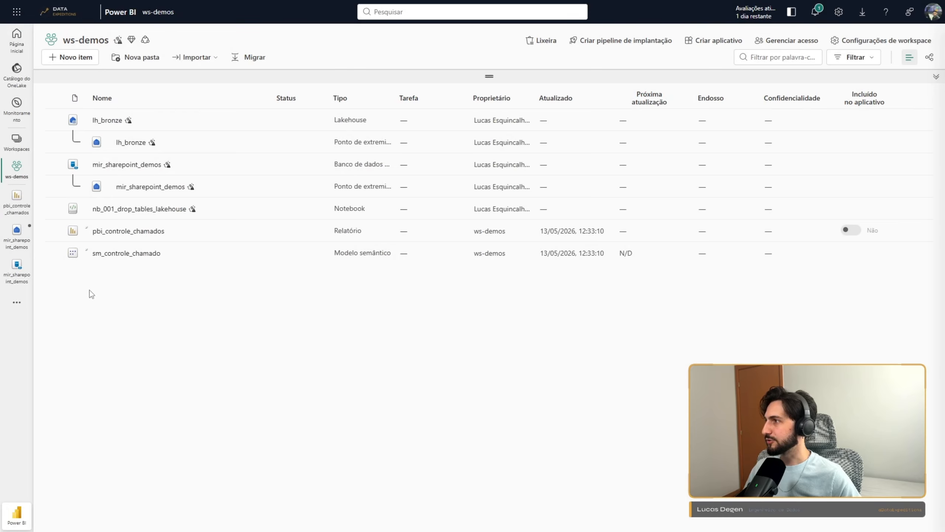
# - Check the mirrored database's replication status and rerun the SQL query to inspect the capacity cost issue's status
pyautogui.click(17, 266)
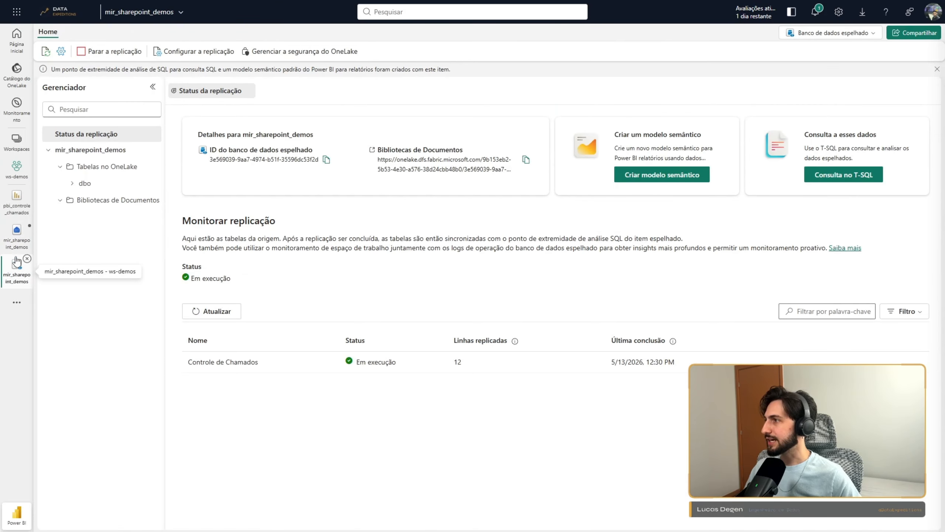
pyautogui.click(16, 236)
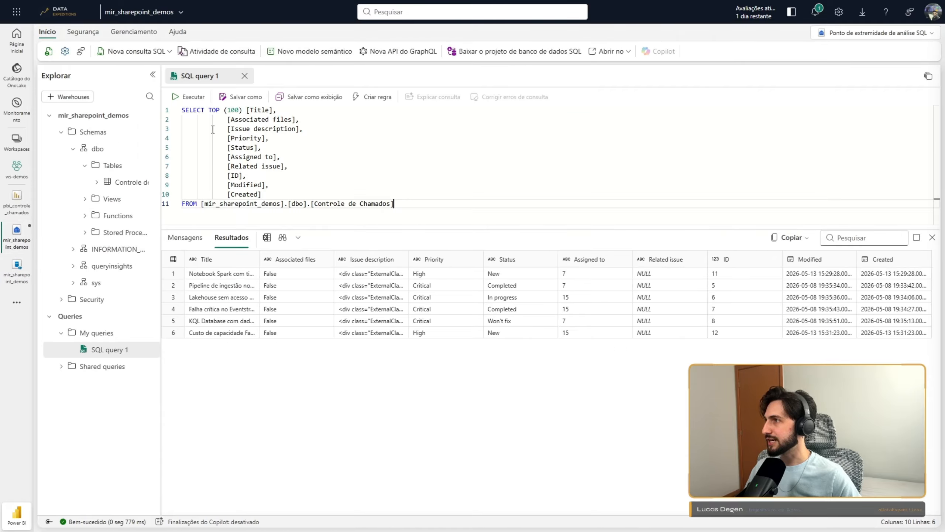
pyautogui.click(189, 97)
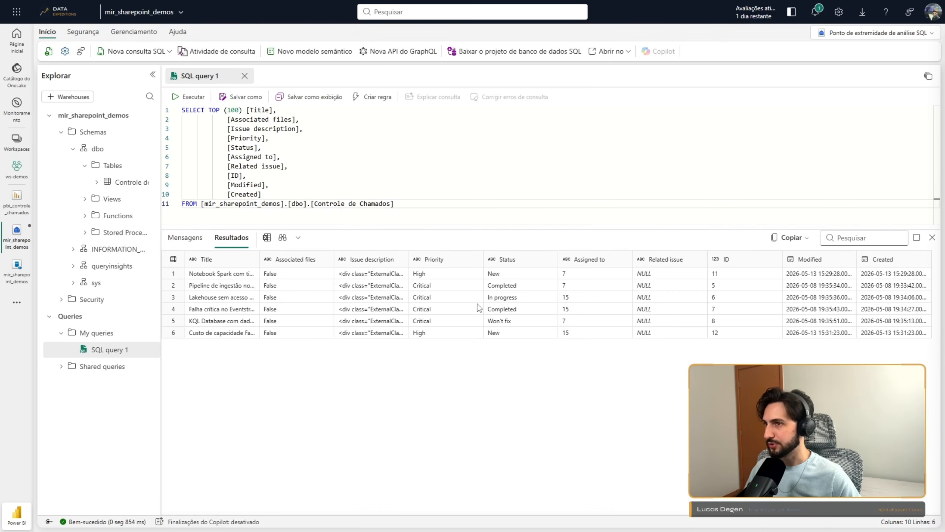
pyautogui.hotkey('ctrl', 'Return')
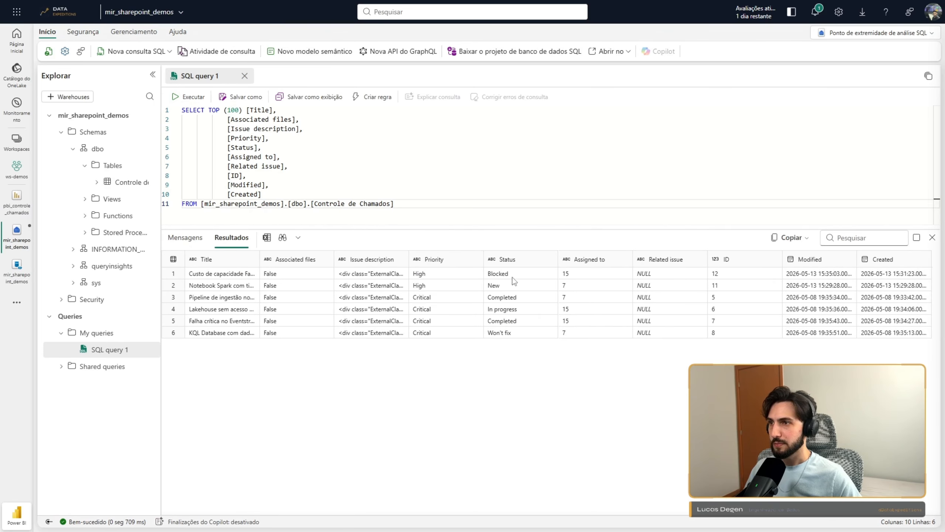
pyautogui.click(509, 275)
pyautogui.click(218, 274)
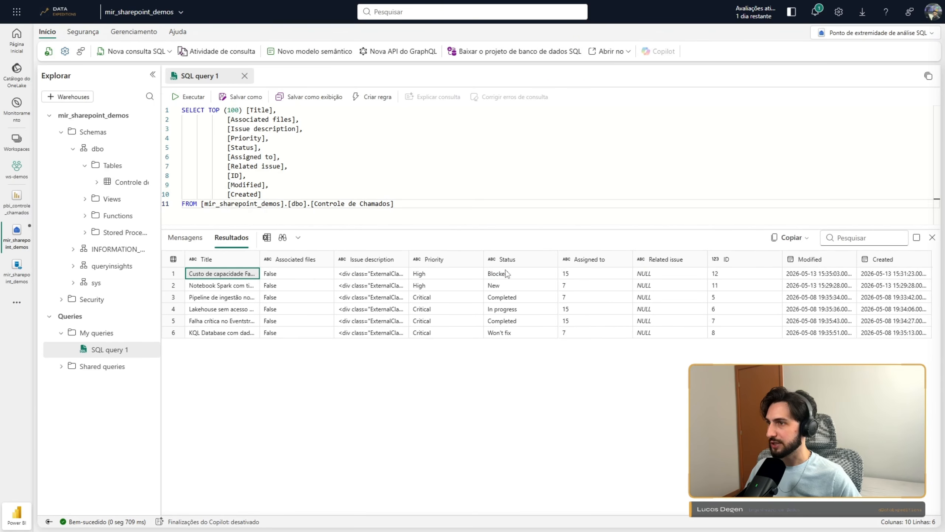
# - Refresh the visuals in the pbi_controle_chamados report, cross-filter them by the Blocked status and clear the selection
pyautogui.click(17, 209)
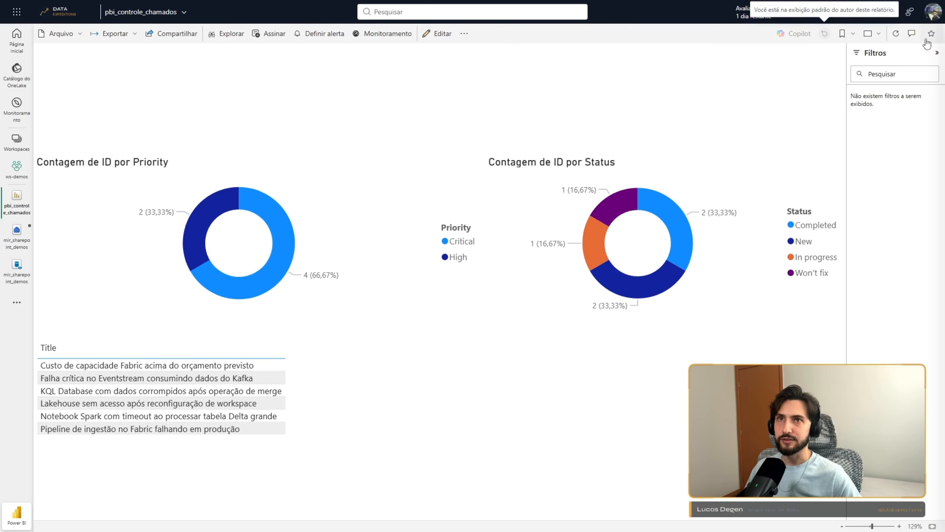
pyautogui.click(897, 37)
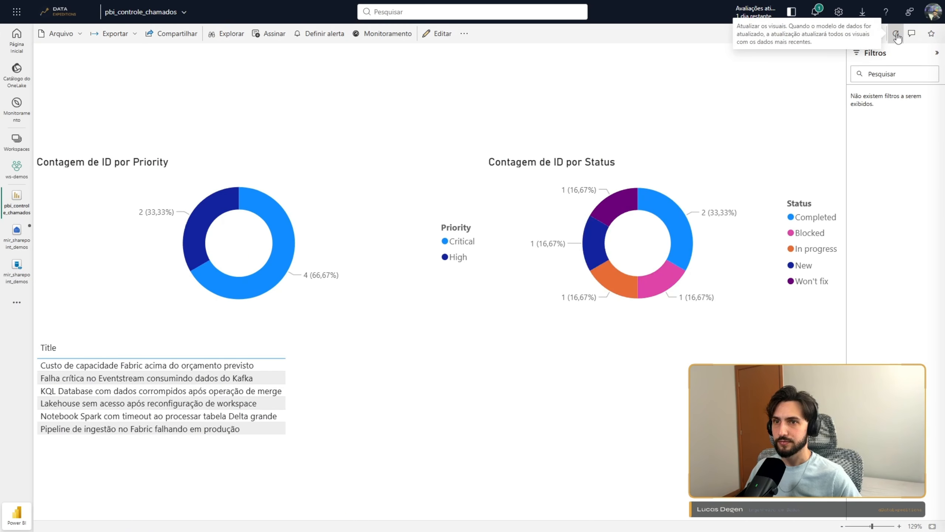
pyautogui.click(807, 236)
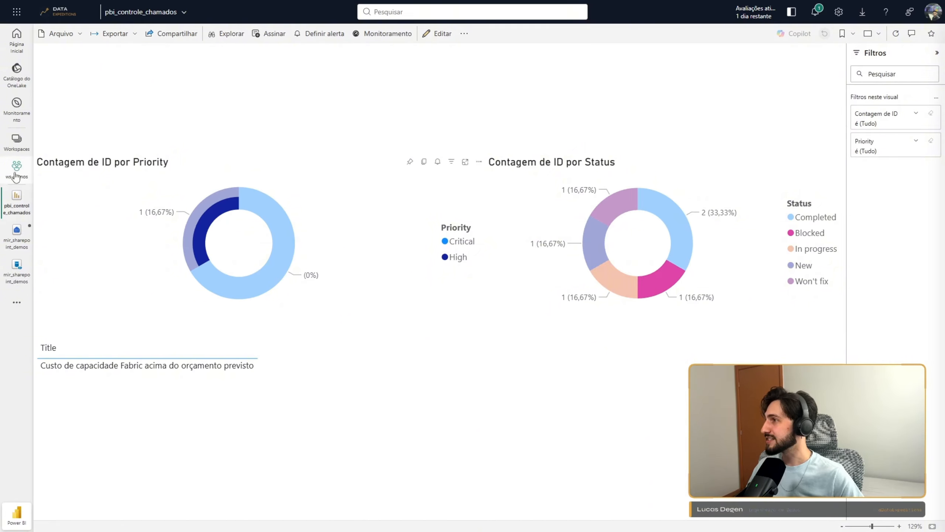
pyautogui.click(443, 349)
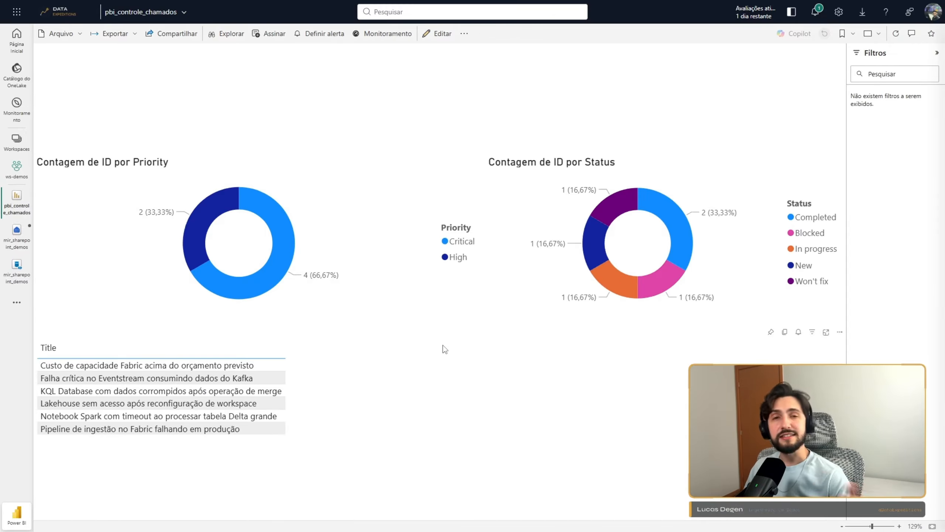